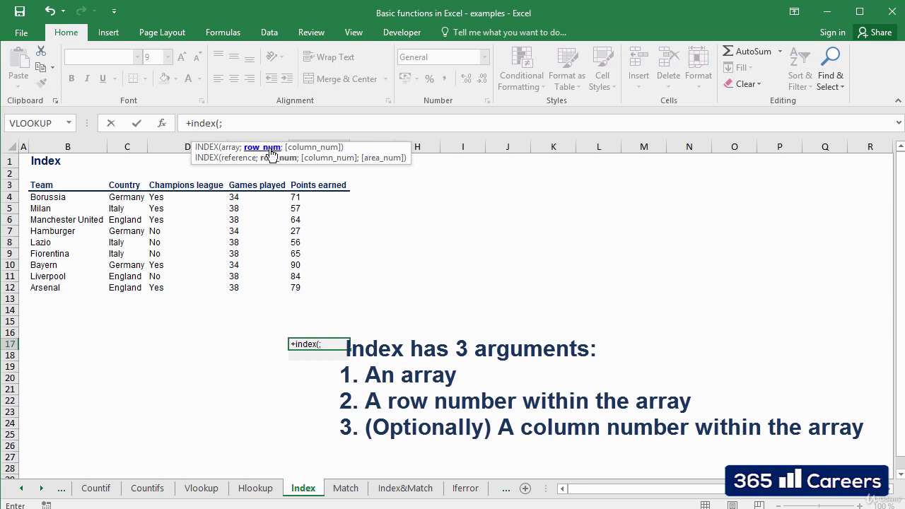
- Complete the INDEX formula in F17 as +index(B4:C12;5;2) and compare it with source cell C8
text(;)
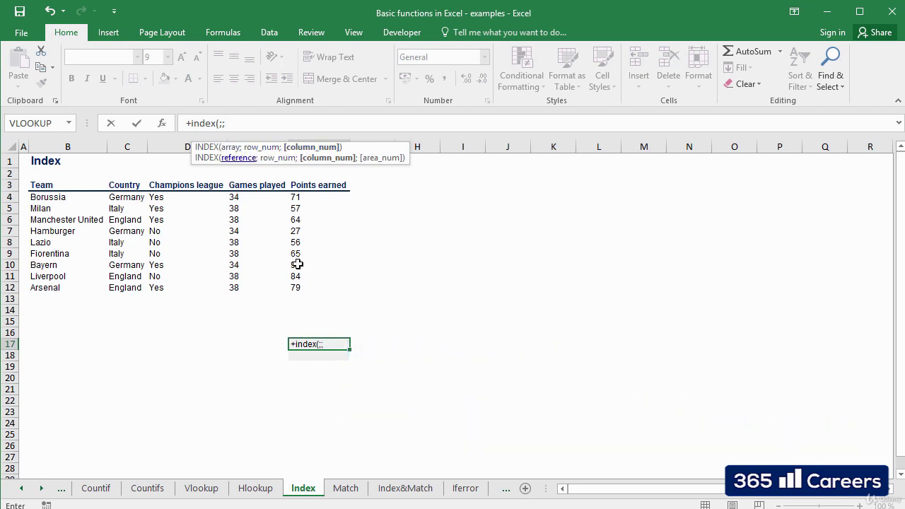
key(BackSpace)
key(BackSpace)
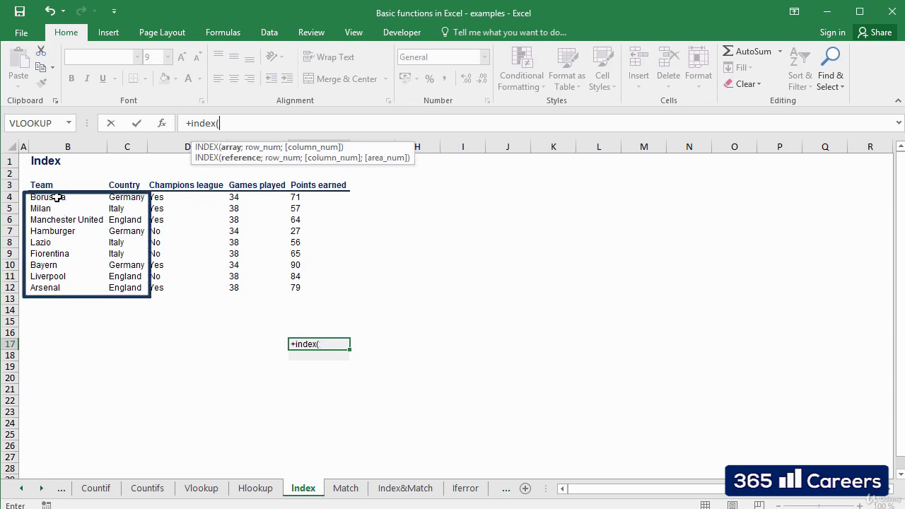
drag(55, 197, 127, 288)
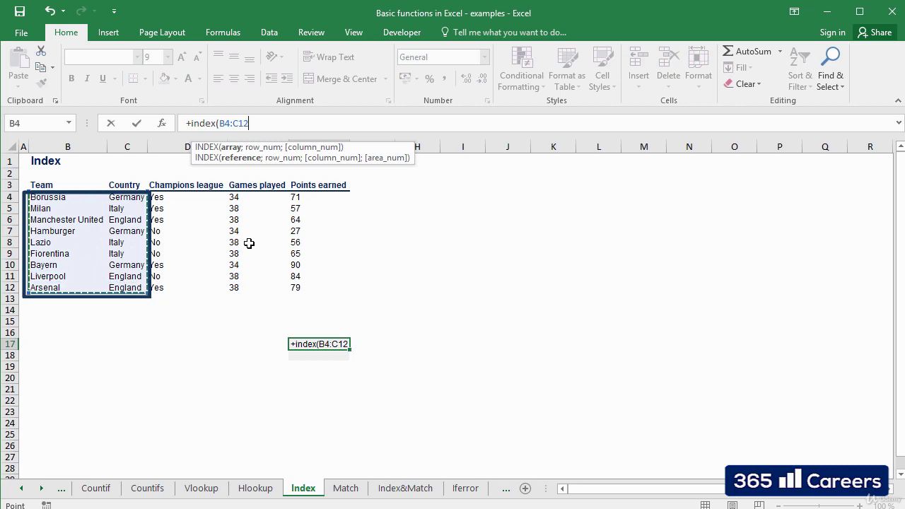
text(;)
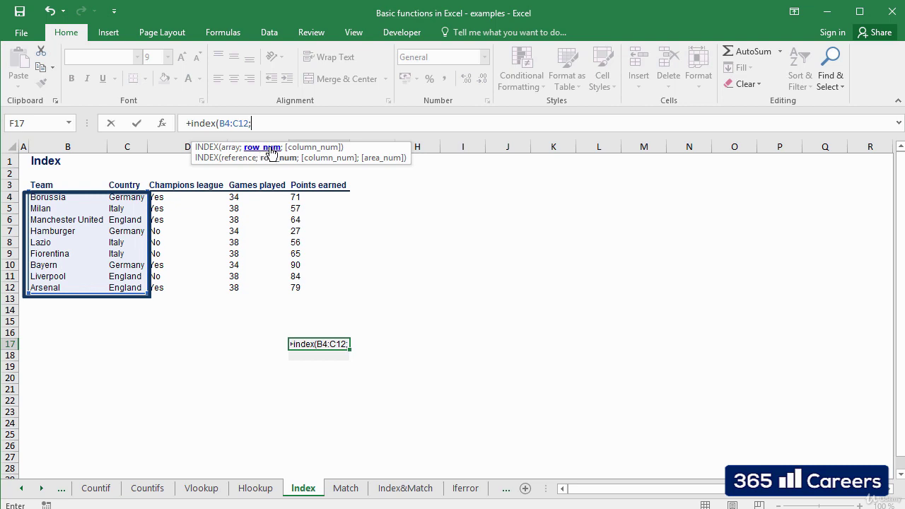
text(5;2)
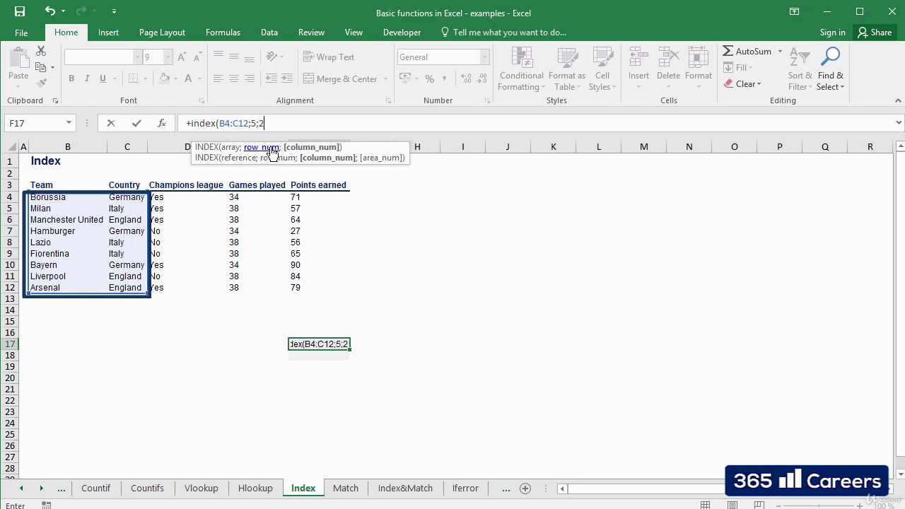
text())
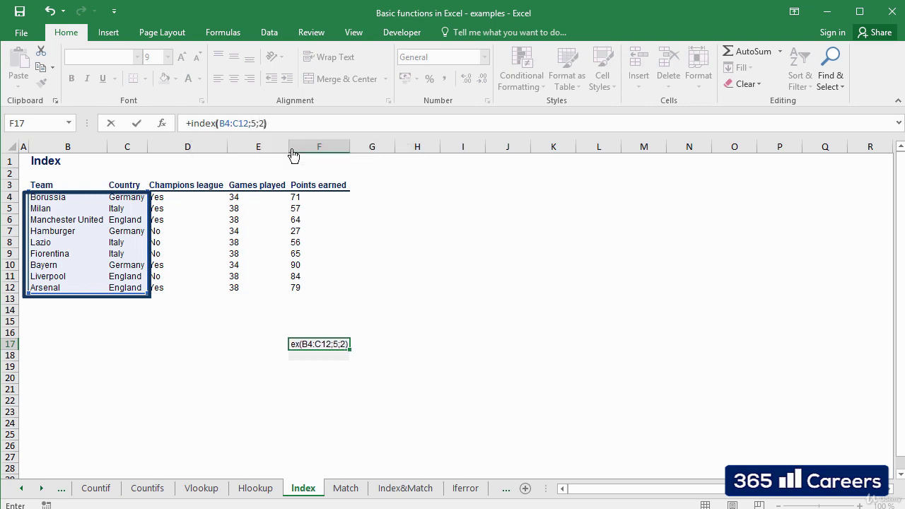
key(Return)
key(Up)
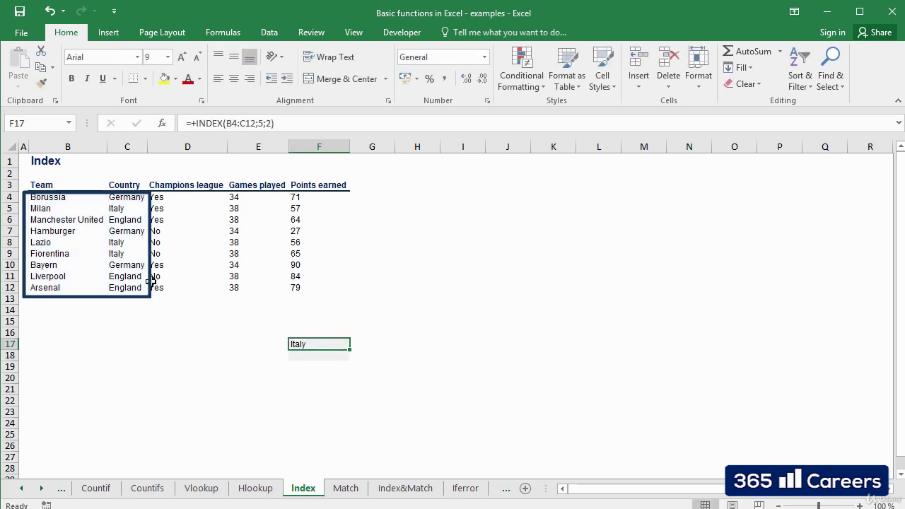
click(134, 242)
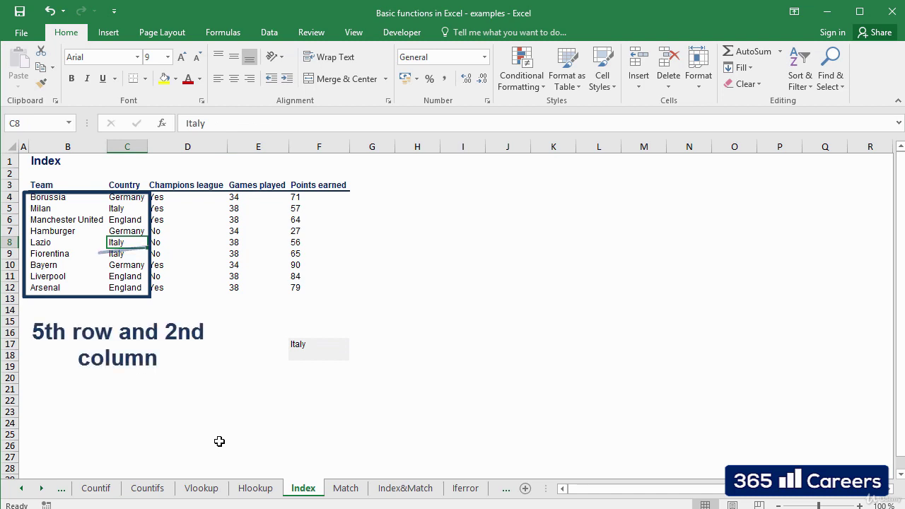
click(309, 346)
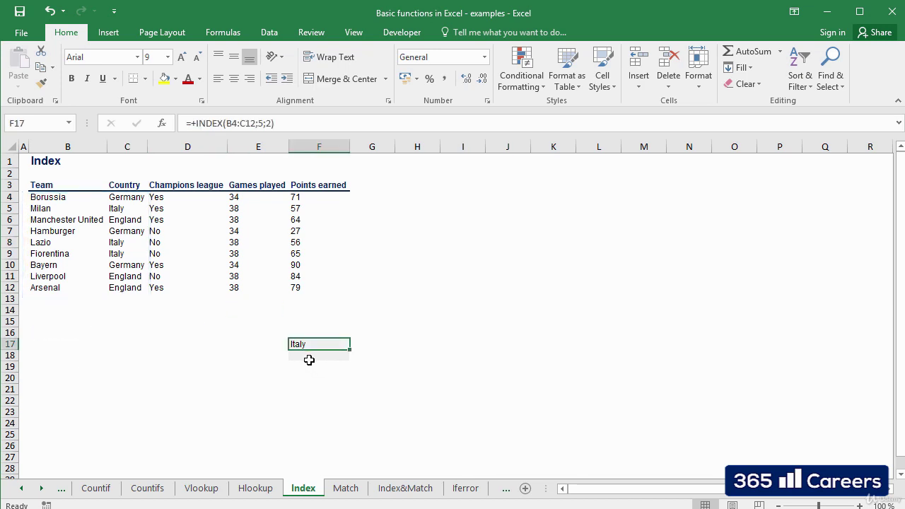
click(115, 242)
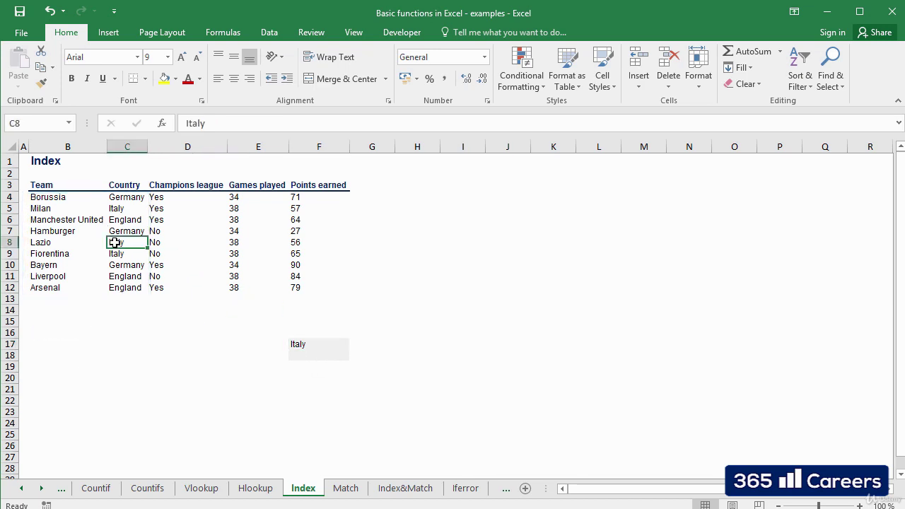
click(298, 343)
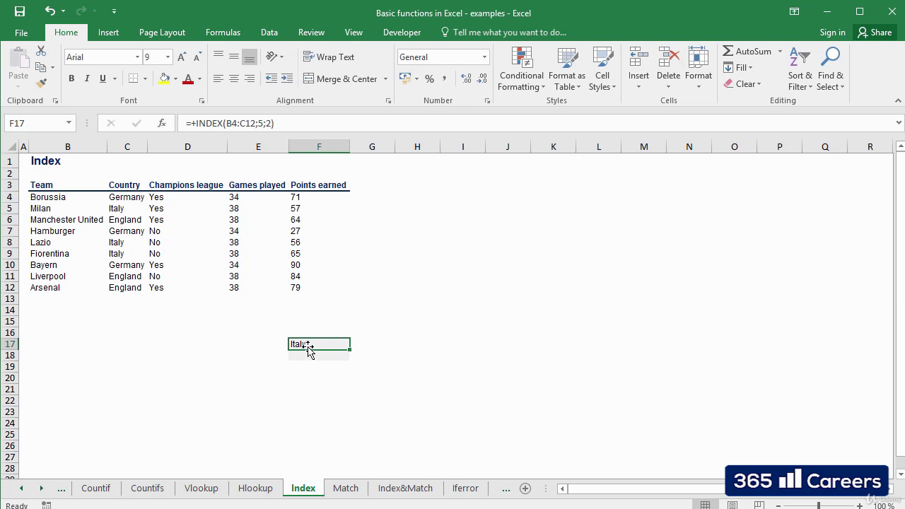
- Enter +index(B4:C12;1;1) in F18 and check it against the first team cell, B4
click(304, 354)
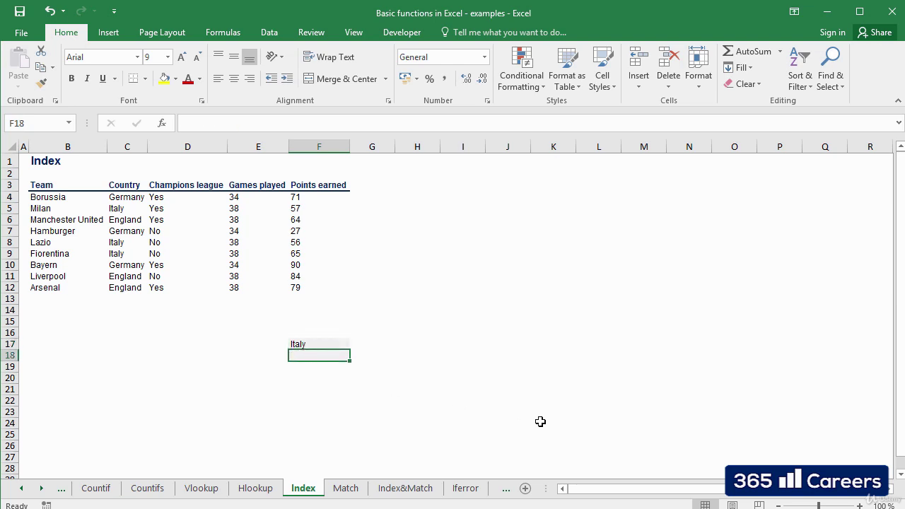
text(+index()
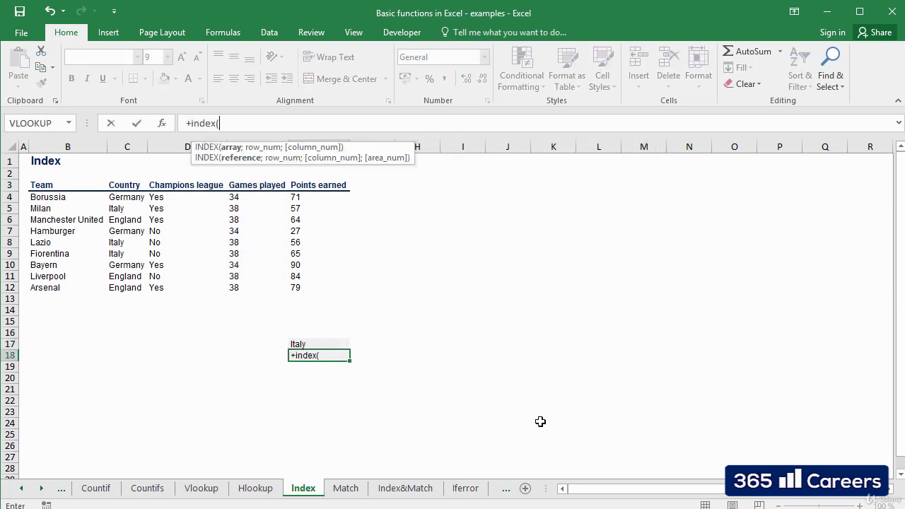
mouse_move(71, 199)
mouse_down()
mouse_move(121, 247)
mouse_move(123, 286)
mouse_up()
text(;)
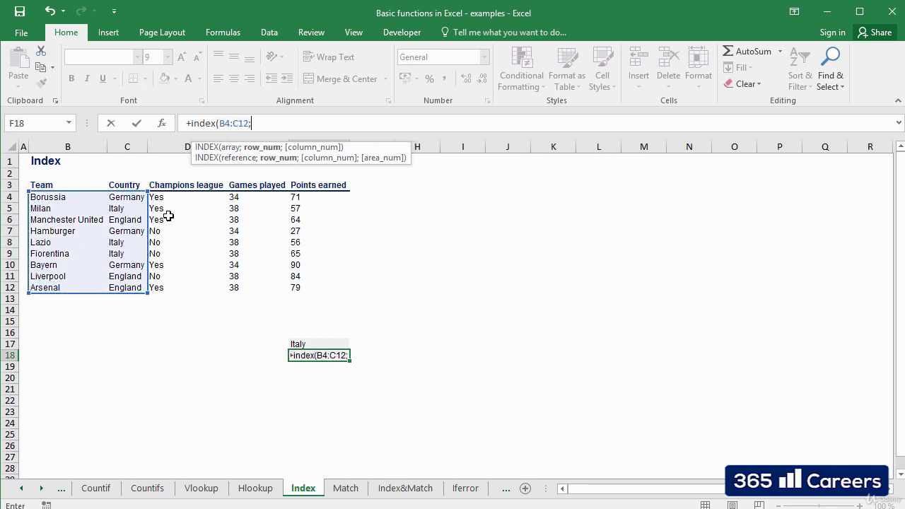
text(1;1)
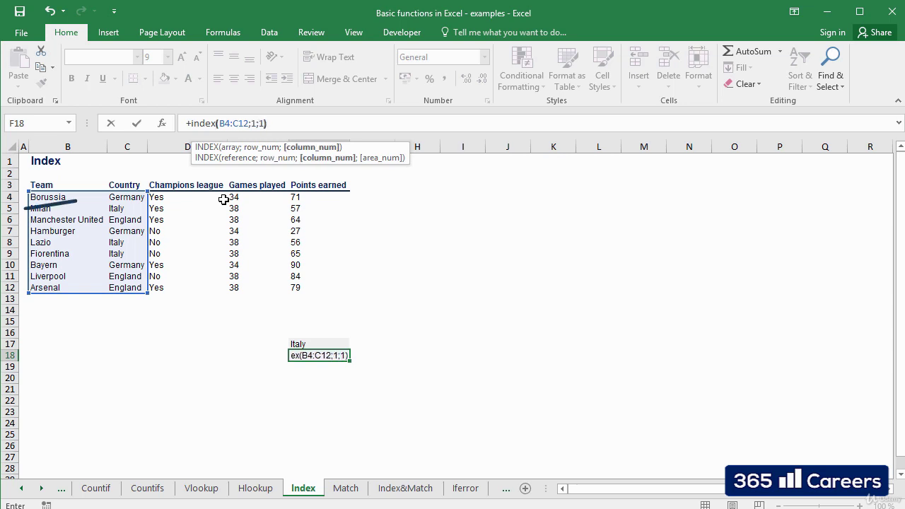
text())
key(ctrl+Return)
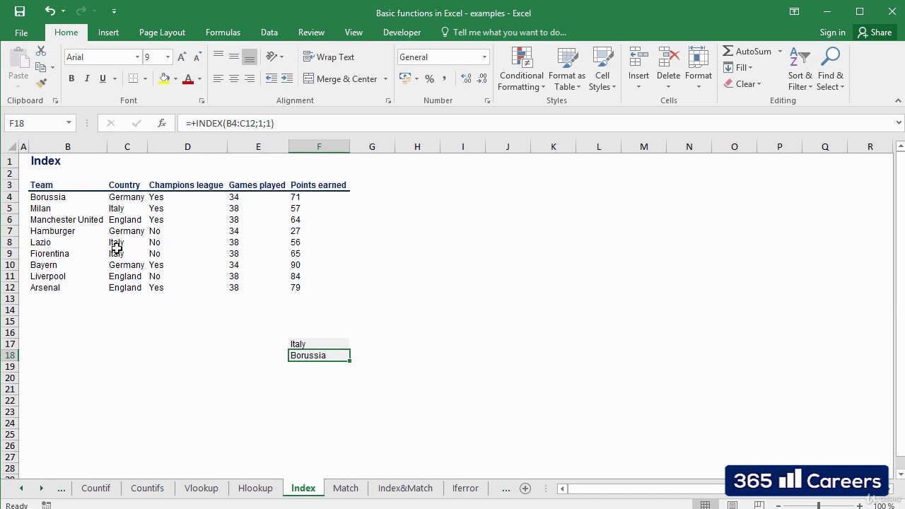
click(63, 197)
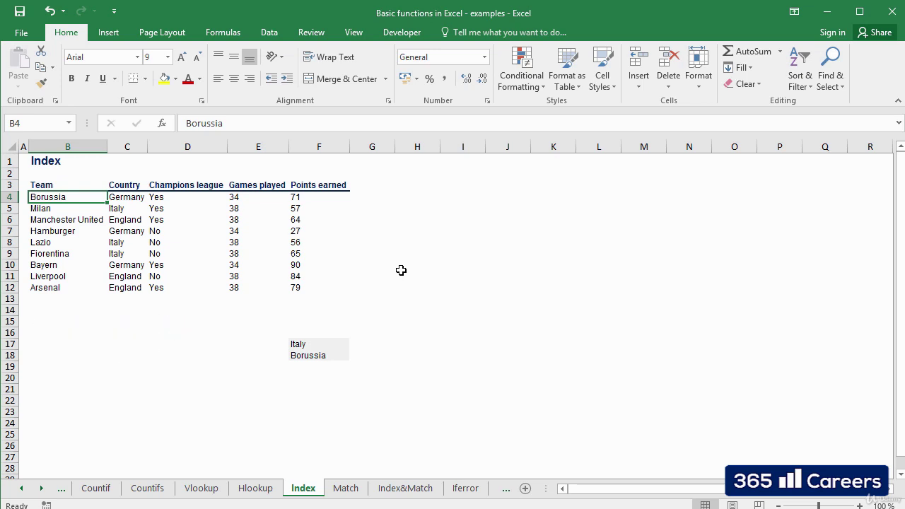
- On the Match sheet, enter the exact-match formula +match(B19;B4:B12;0) in C19 and check it against cell B5
key(ctrl+Page_Down)
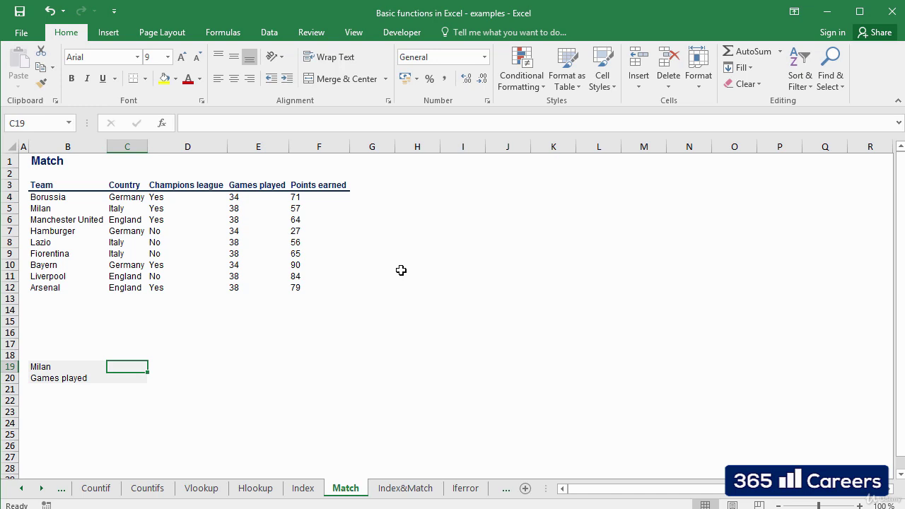
text(+m)
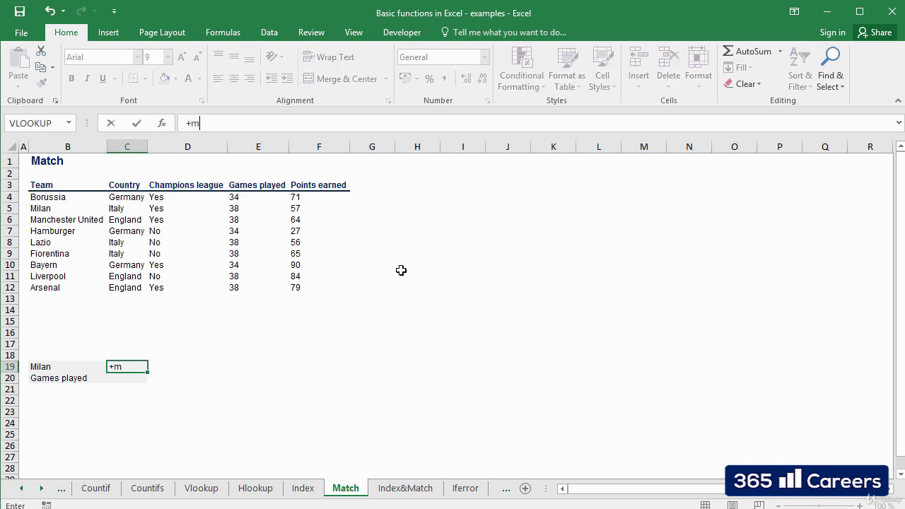
text(atch()
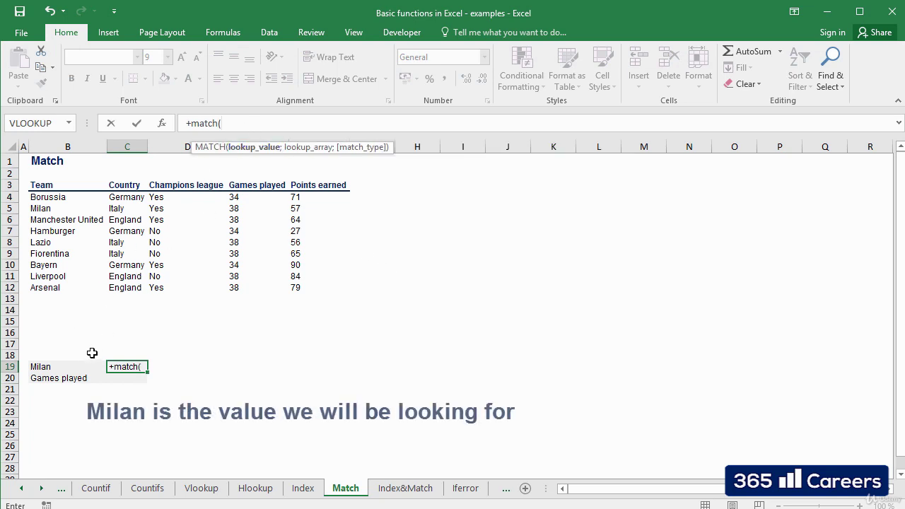
click(76, 368)
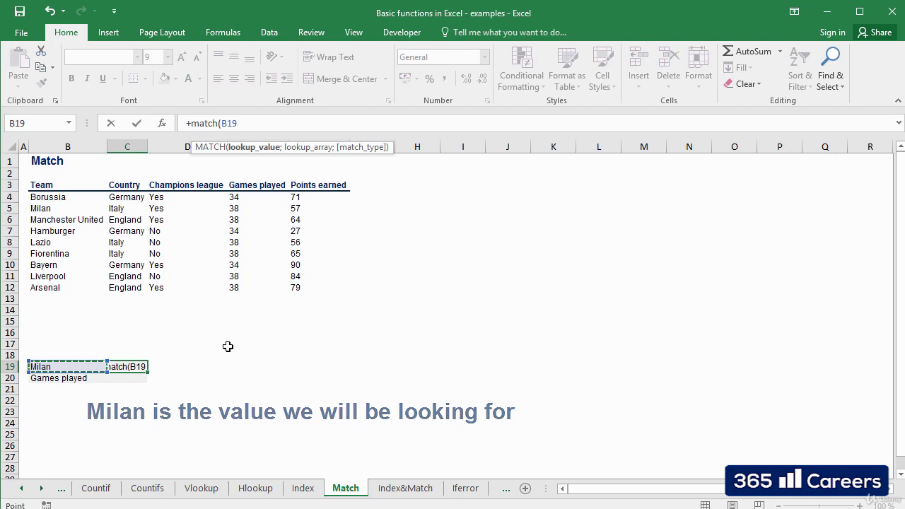
text(;)
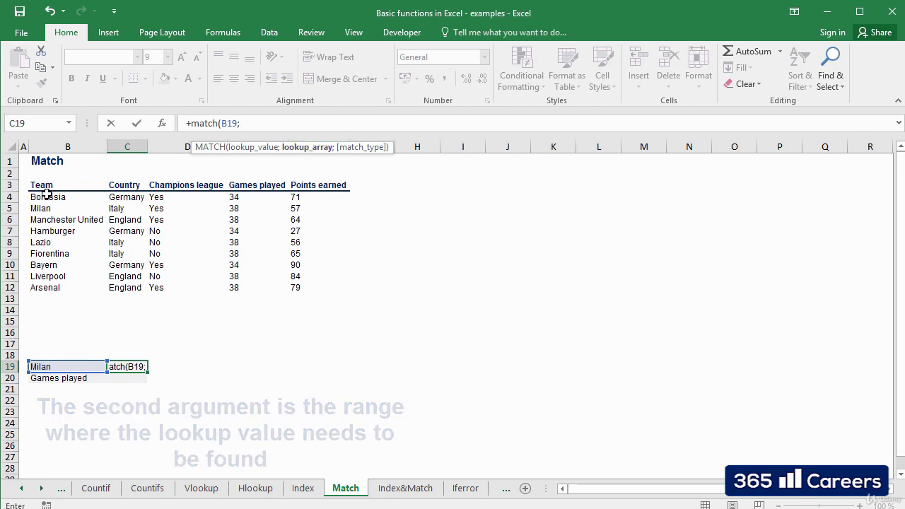
drag(46, 194, 53, 295)
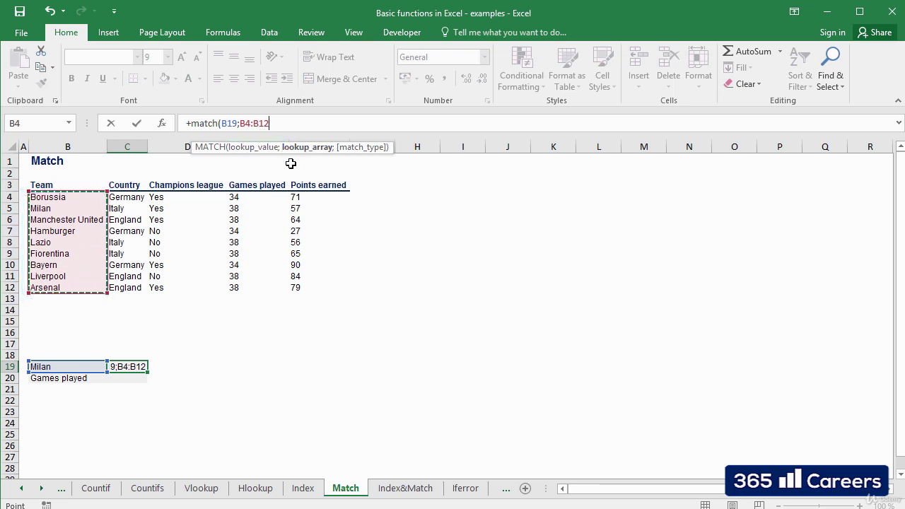
text(;)
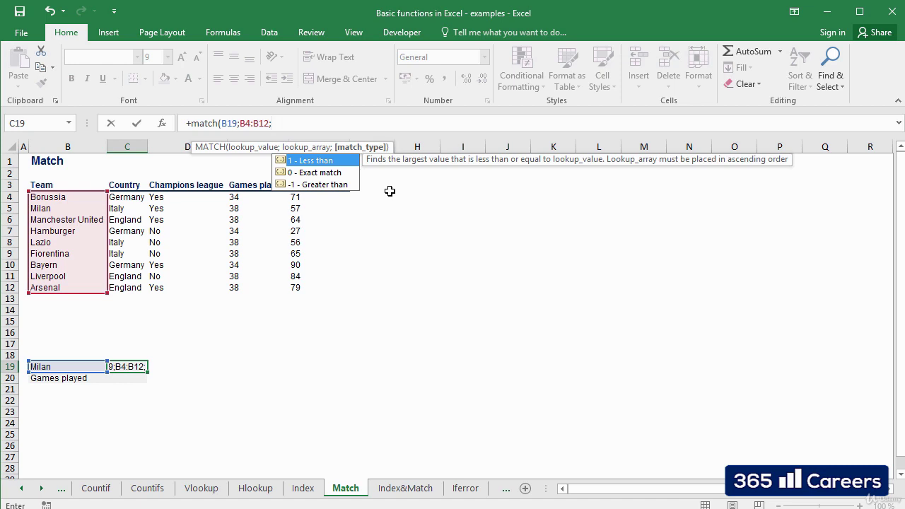
text(0))
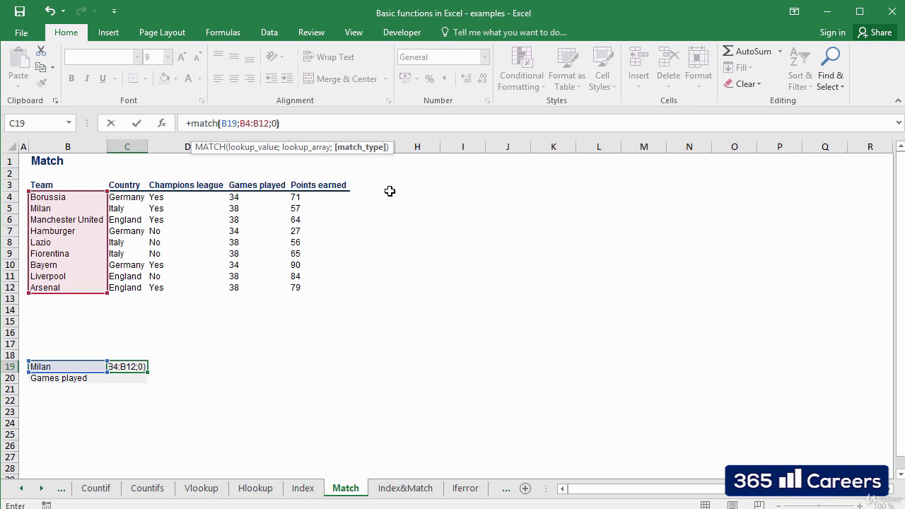
key(Return)
key(Up)
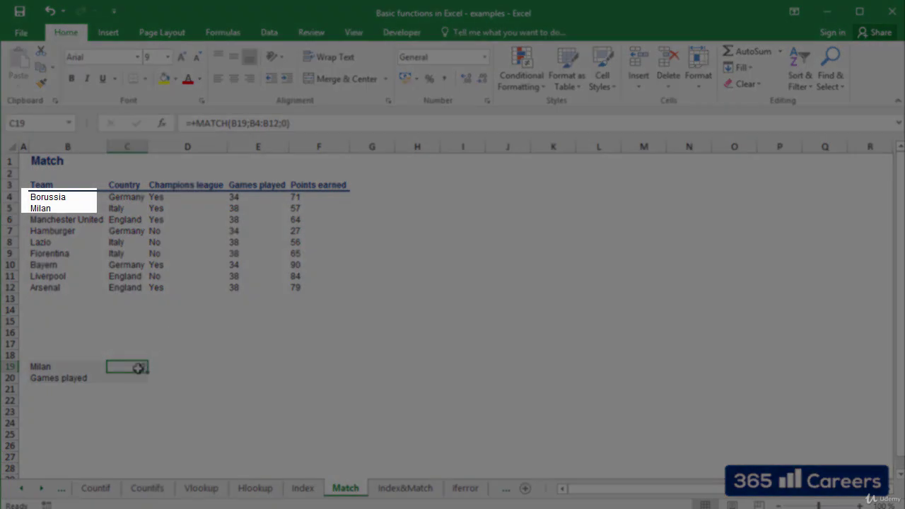
click(76, 208)
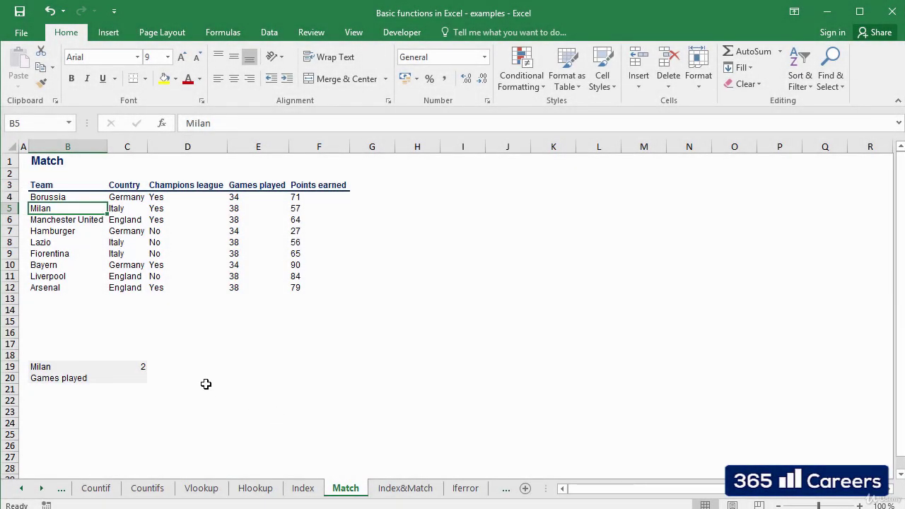
click(145, 366)
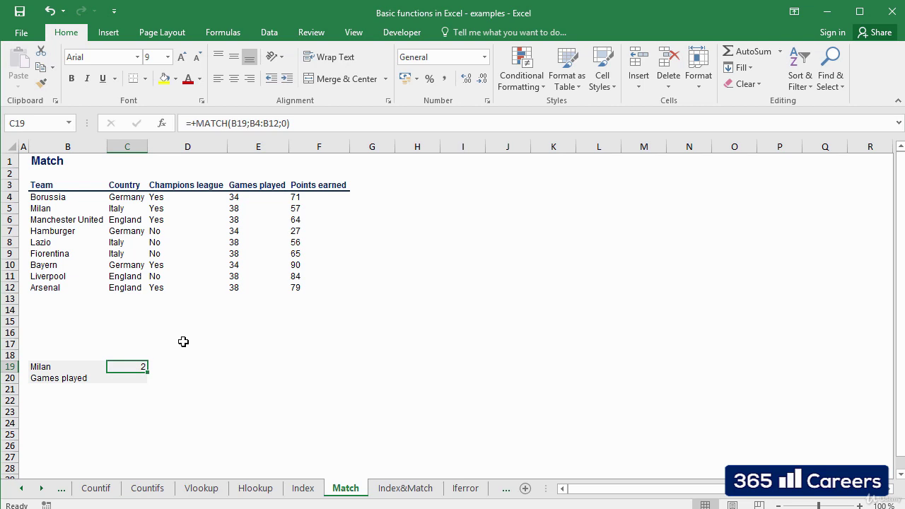
- Enter =match(B20;B3:F3;0) in C20 and check it by counting along the header row from Team to Games played
click(137, 380)
text(=match()
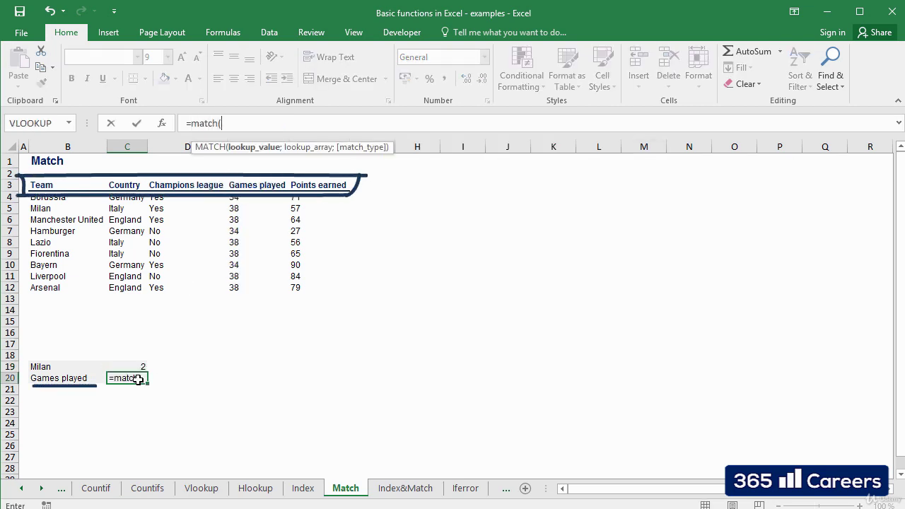
key(Left)
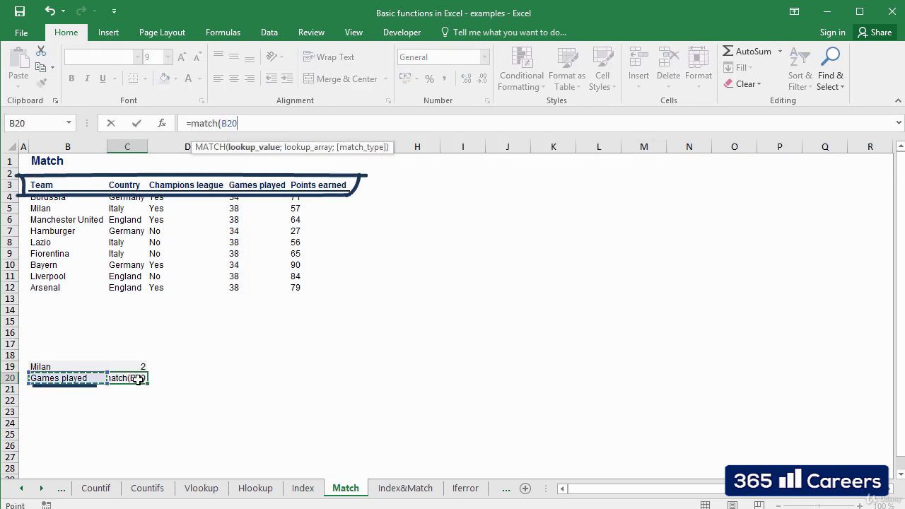
text(;)
key(Up)
key(Up)
key(Up)
key(Up)
key(Up)
key(Up)
key(Up)
key(Up)
key(Up)
key(Up)
key(Up)
key(Up)
key(Up)
key(Up)
key(Up)
key(Up)
key(Up)
key(Up)
key(Up)
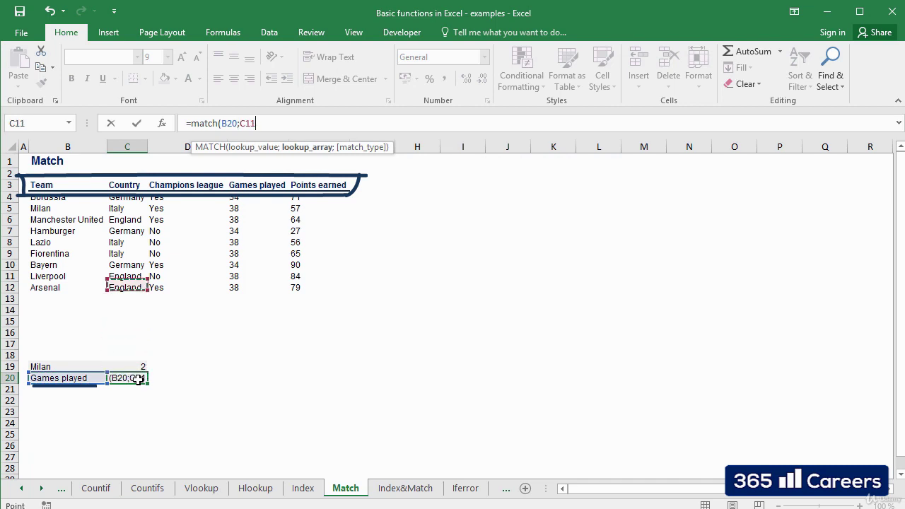
key(Left)
key(Down)
key(Down)
key(shift+Right)
key(shift+Right)
key(shift+Right)
key(shift+Right)
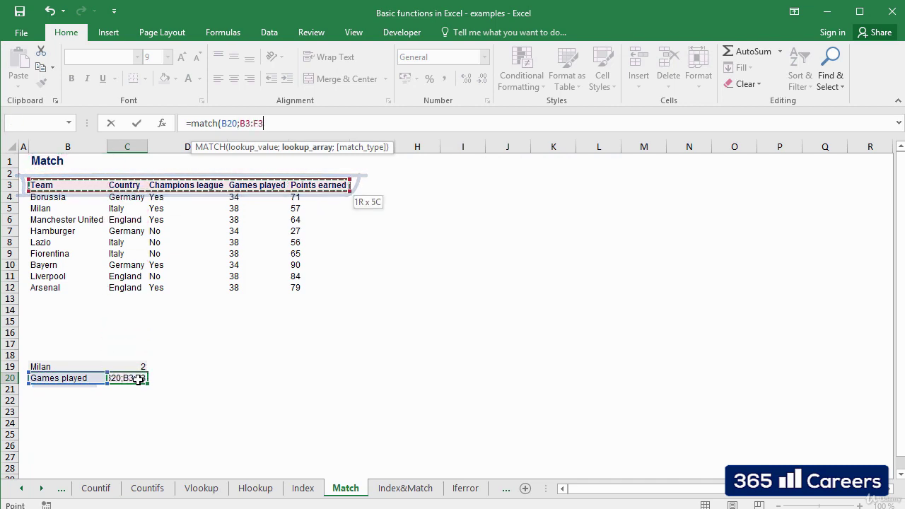
text(;0))
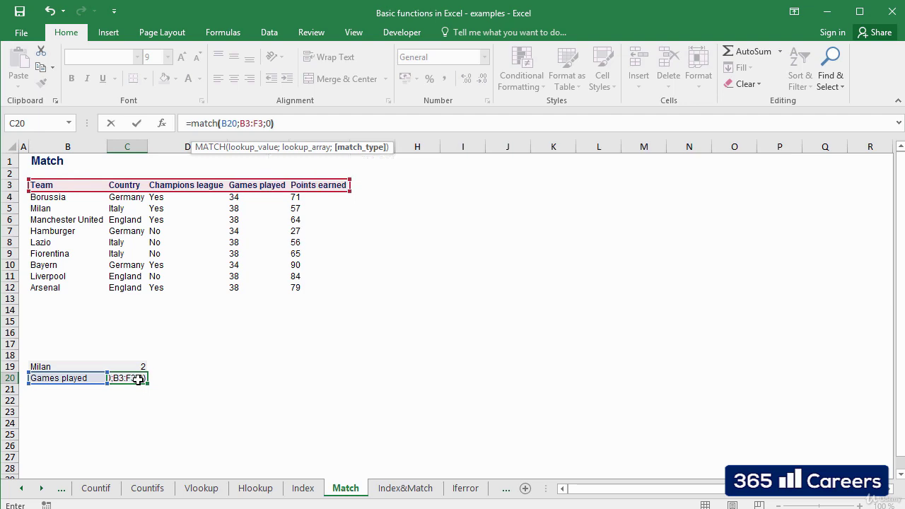
key(Return)
click(138, 379)
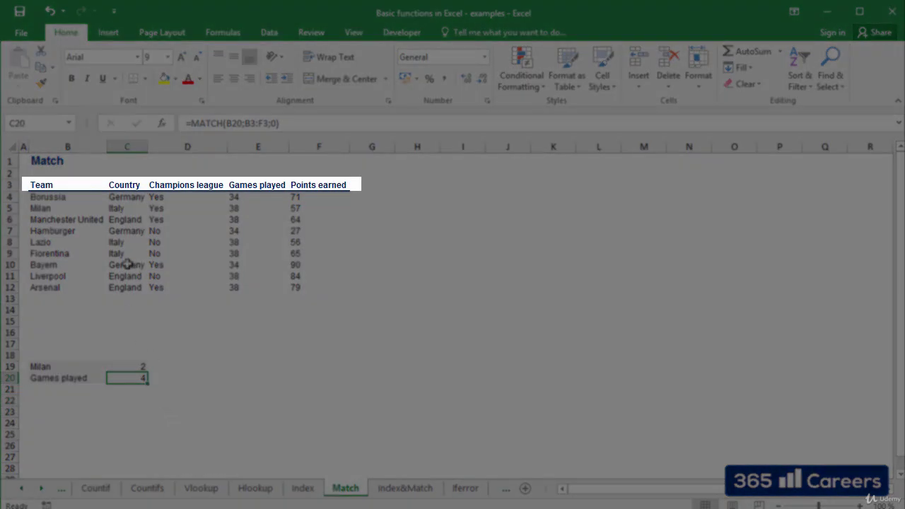
click(72, 184)
key(Right)
key(Right)
key(Right)
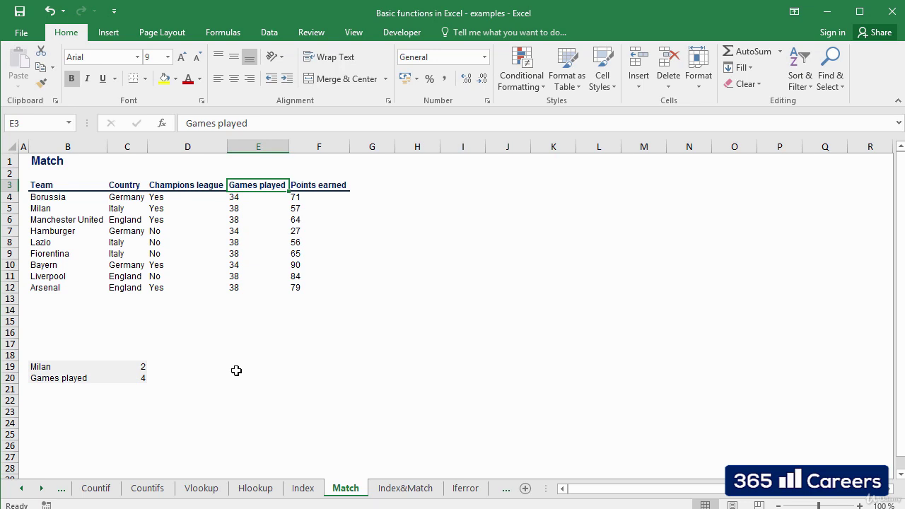
- Open the Index&Match sheet and compare the source table B3:F12 with the lookup table I3:M5
key(ctrl+Page_Down)
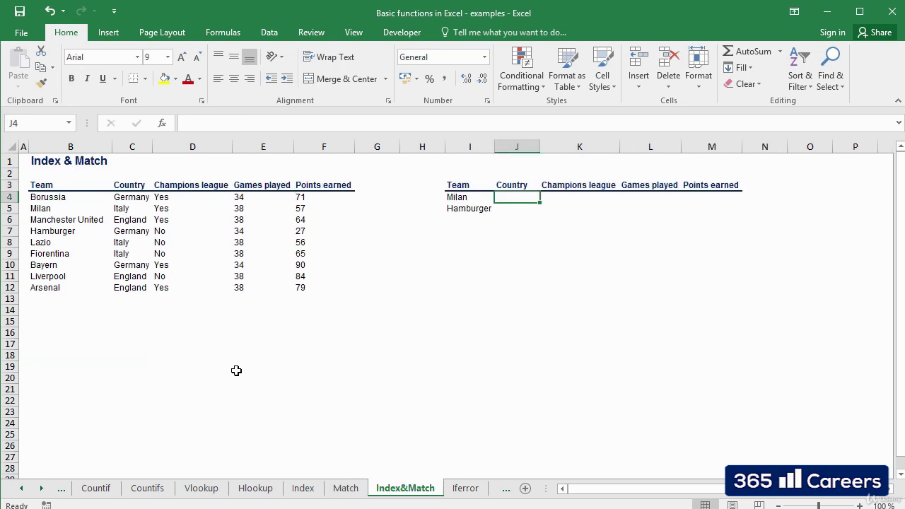
key(Down)
key(Up)
drag(70, 185, 305, 286)
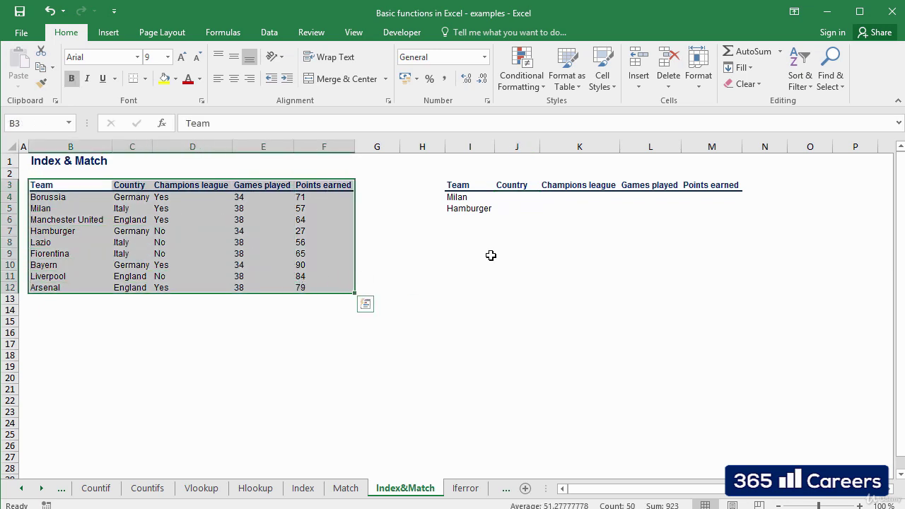
drag(459, 185, 715, 209)
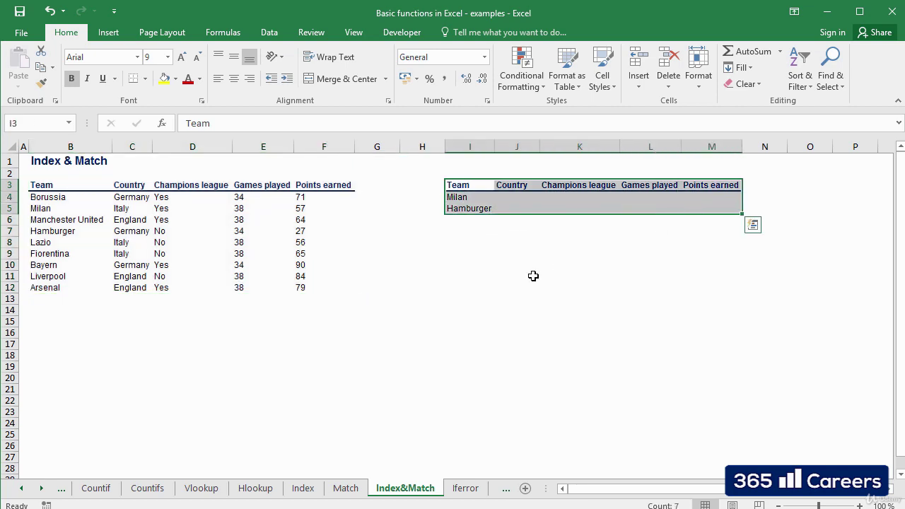
- Start a MATCH formula in J4 with the column-locked reference $I4 as the lookup value
click(508, 197)
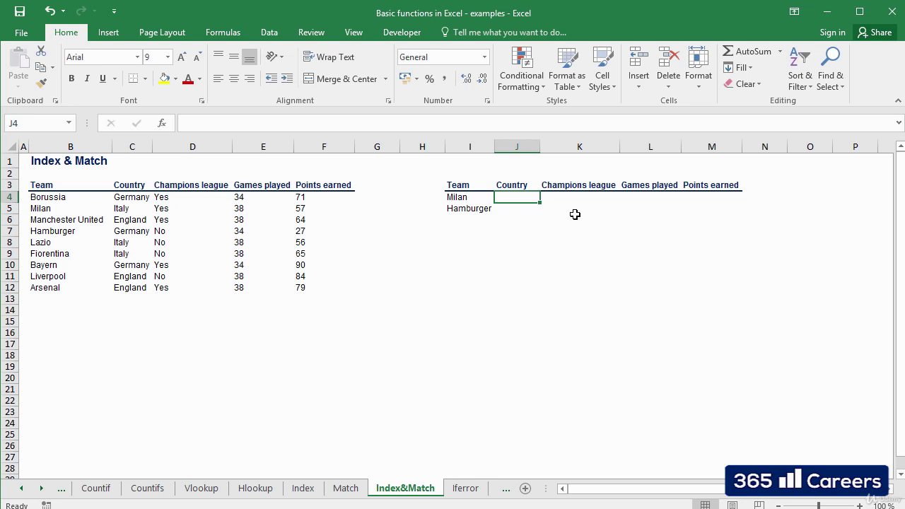
text(+match()
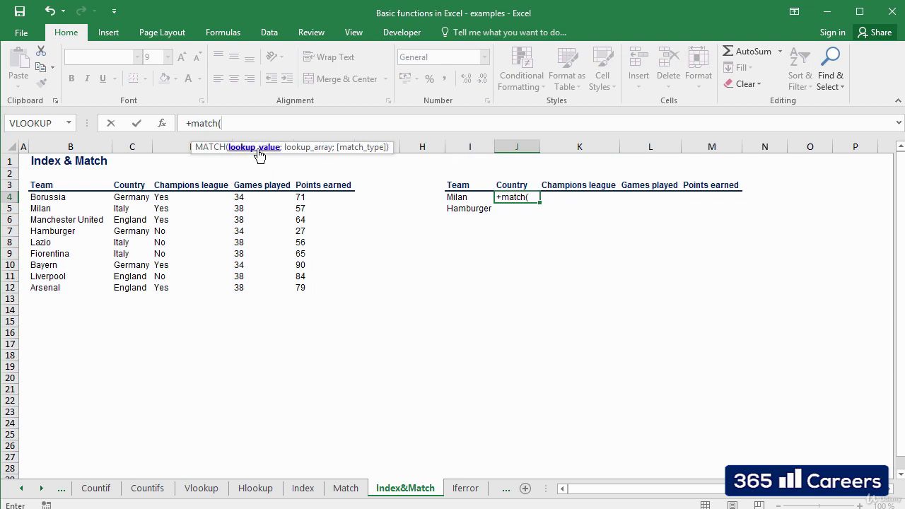
click(458, 197)
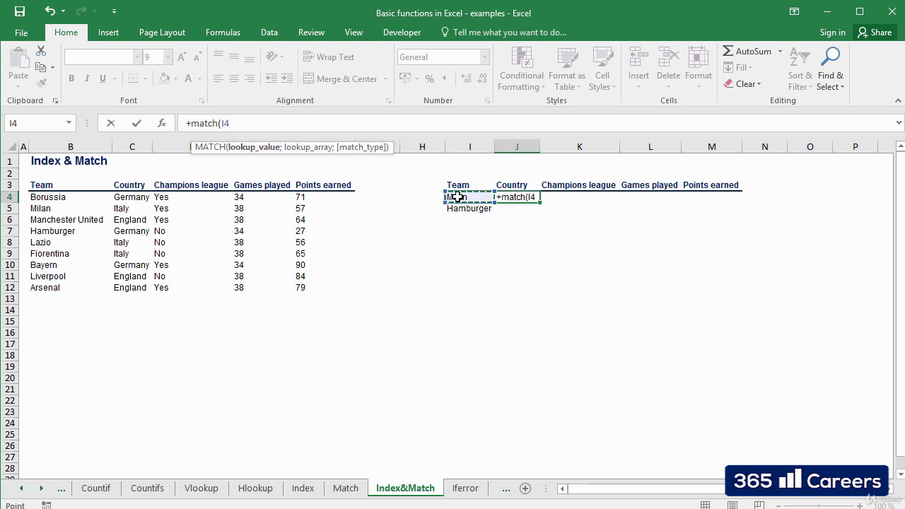
click(224, 124)
text($I4)
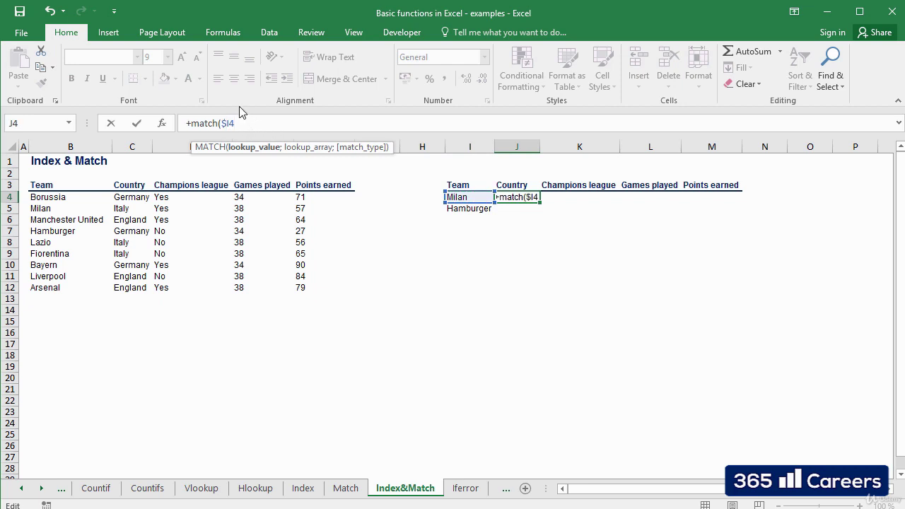
- Complete the J4 formula as +match($I4;$B$4:$B$12;0), using the absolute Team range and exact match
text(;)
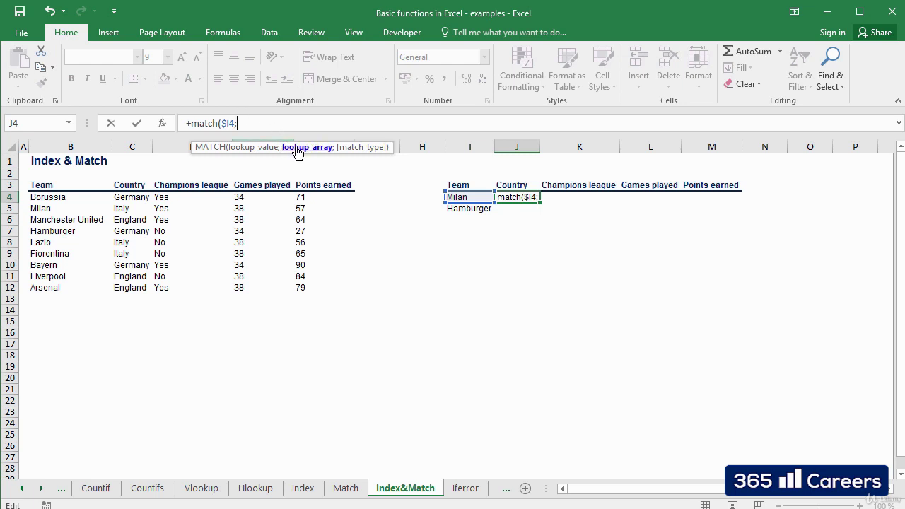
click(58, 198)
drag(58, 198, 55, 287)
key(F4)
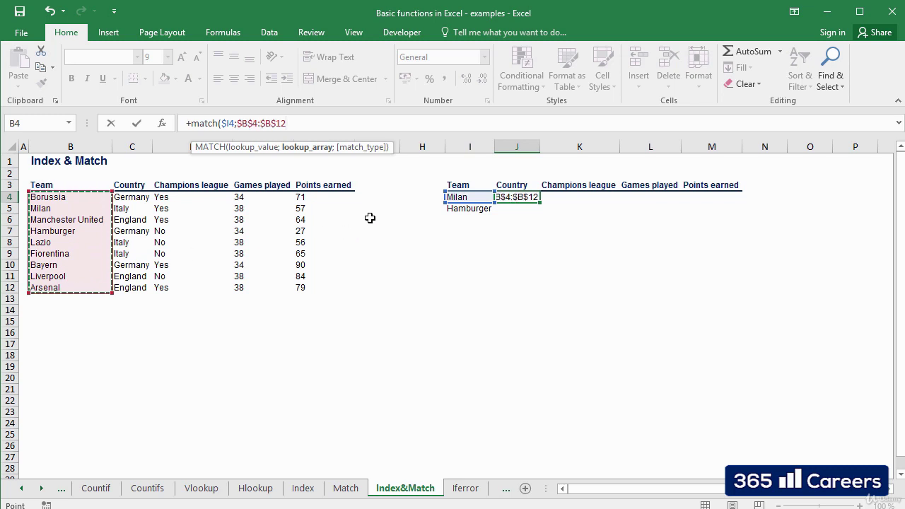
text(;)
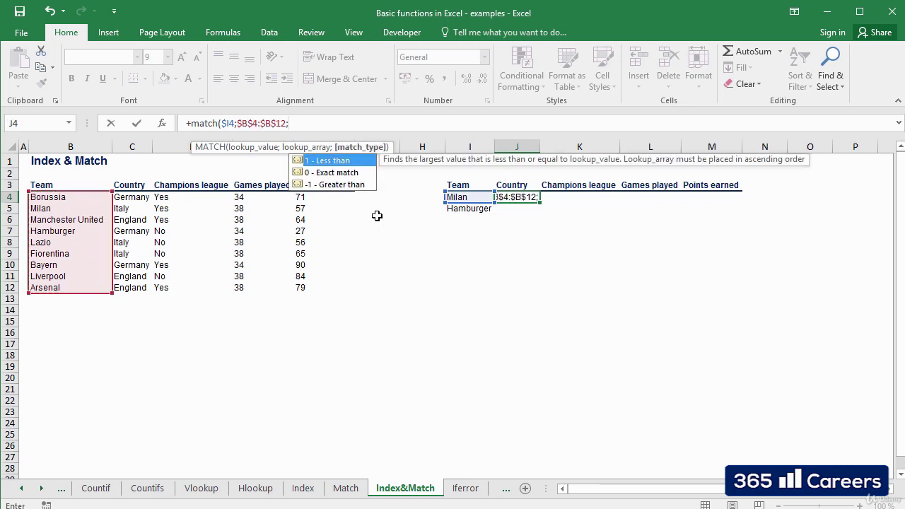
text(0)
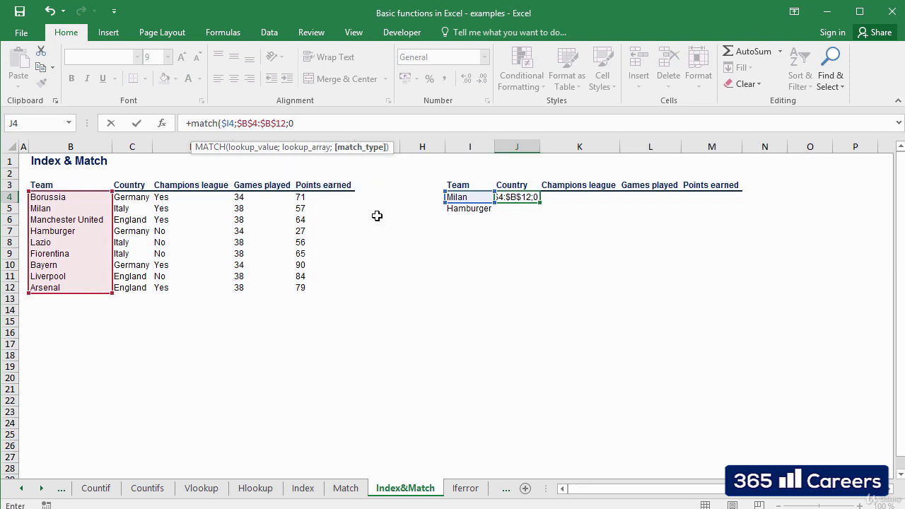
text())
key(Return)
key(Up)
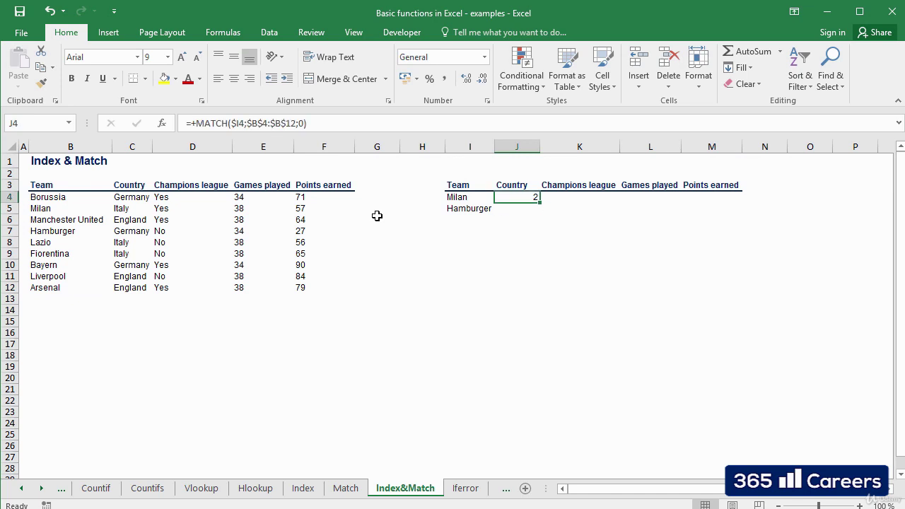
- Copy the J4 formula down to J5 and check both positions against Milan and Hamburger in the source Team column
key(ctrl+c)
key(Down)
key(ctrl+v)
key(Escape)
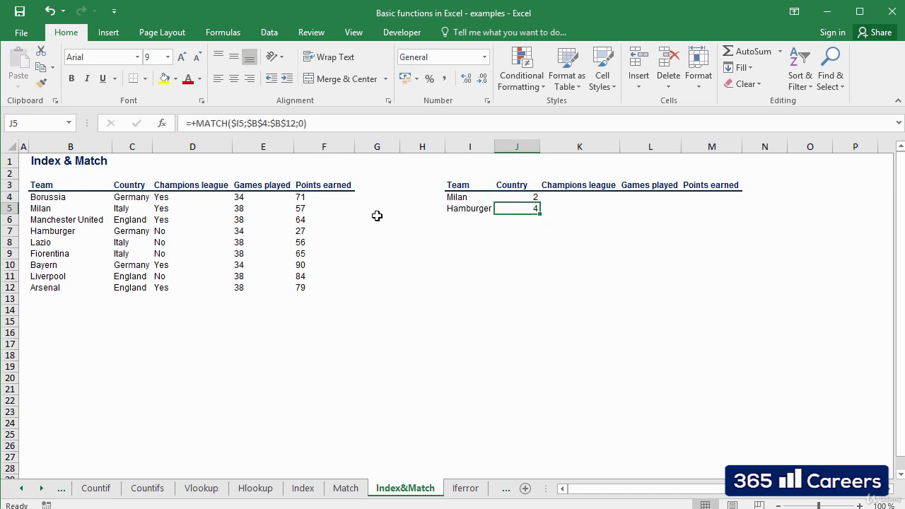
key(Up)
key(Down)
key(Up)
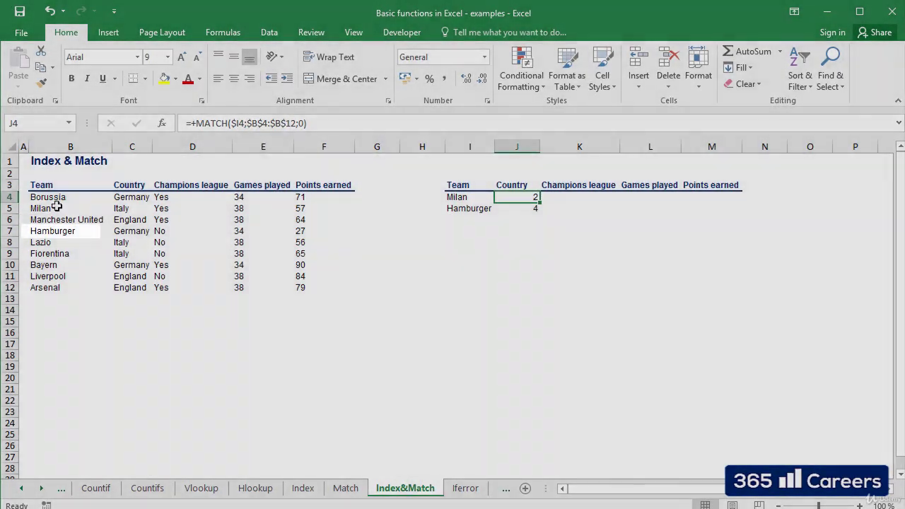
click(57, 207)
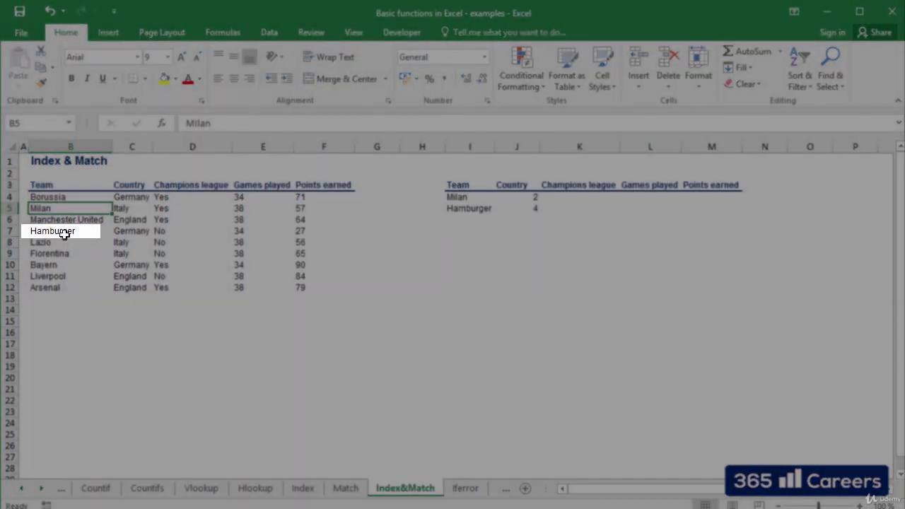
click(64, 234)
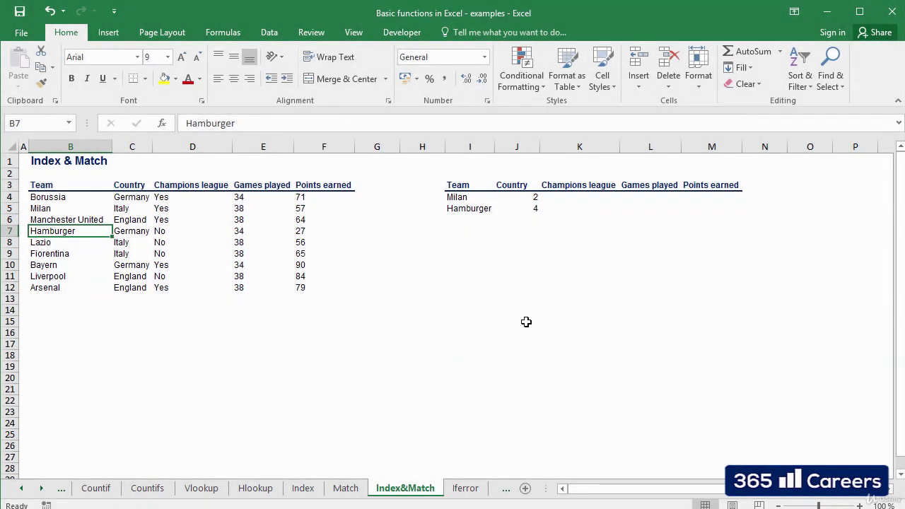
- Copy the MATCH formulas in J4:J5 across to K4:M5 under the remaining lookup table headings
click(531, 197)
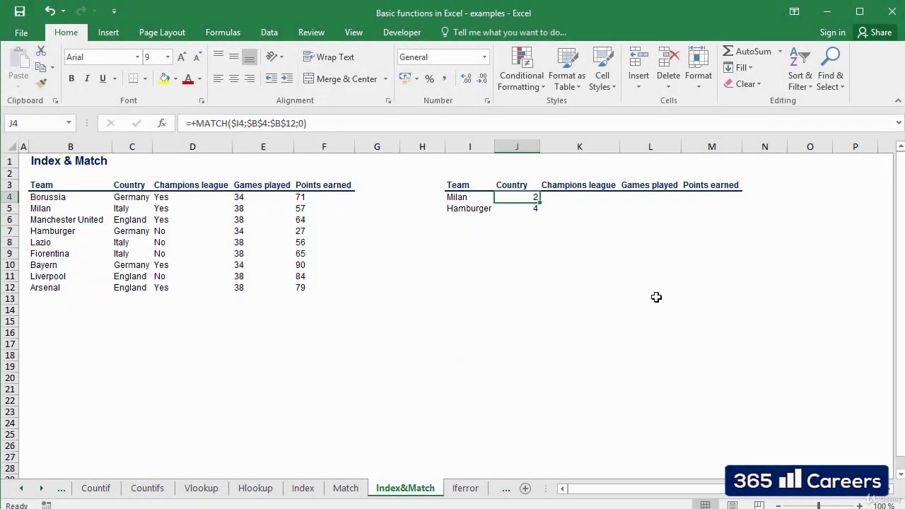
key(shift+Down)
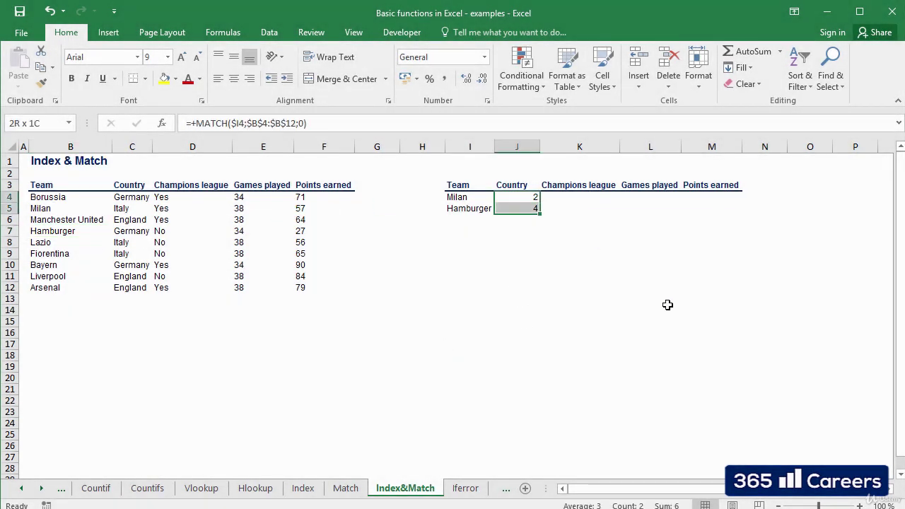
key(ctrl+c)
key(Right)
key(shift+Down)
key(shift+Right)
key(shift+Right)
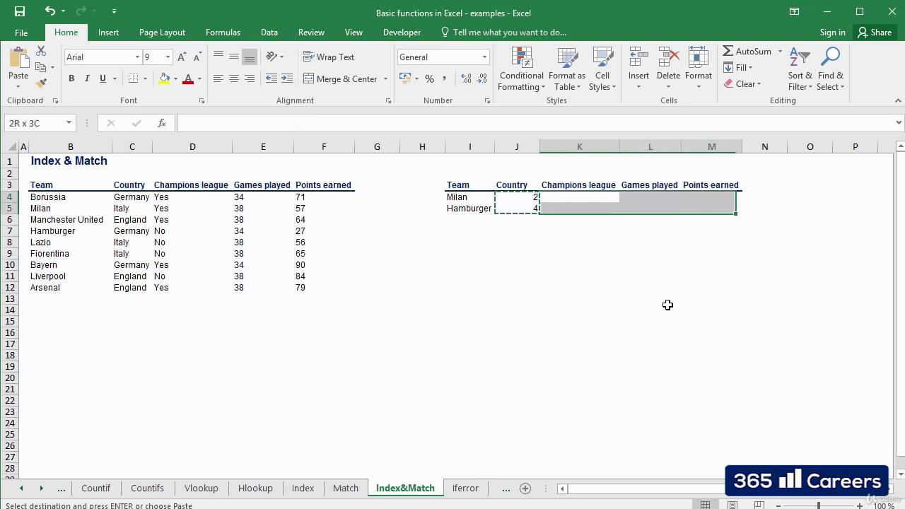
key(ctrl+v)
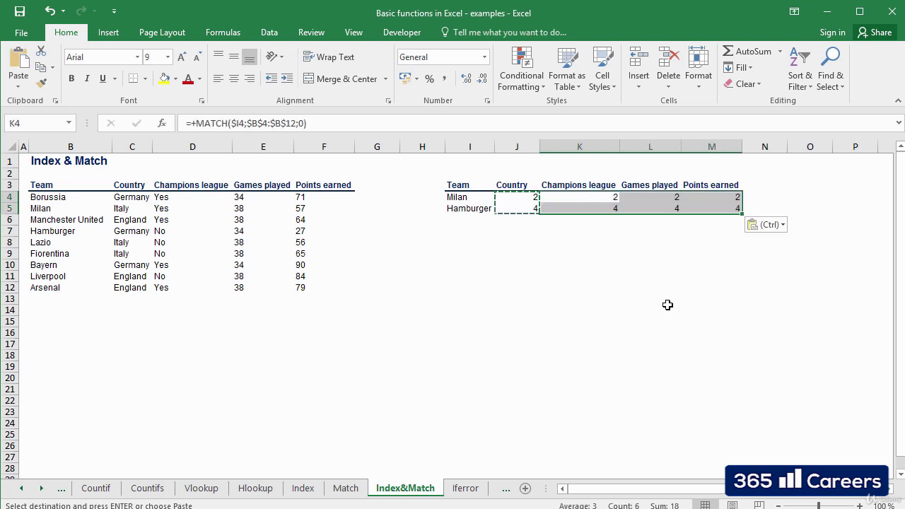
key(Escape)
- Inspect the cell references in the copied MATCH formulas in K4, L4, K5 and L5
key(shift+BackSpace)
key(F2)
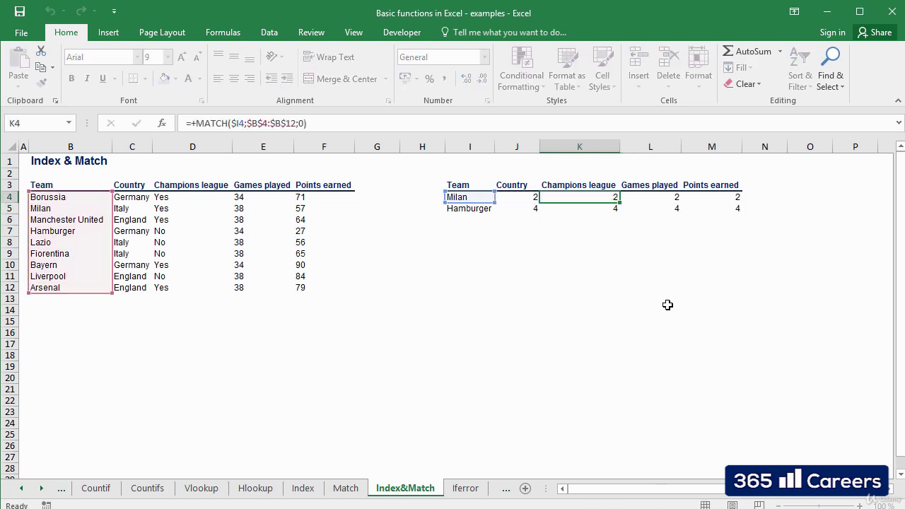
key(Right)
key(F2)
key(Escape)
key(Down)
key(Left)
key(F2)
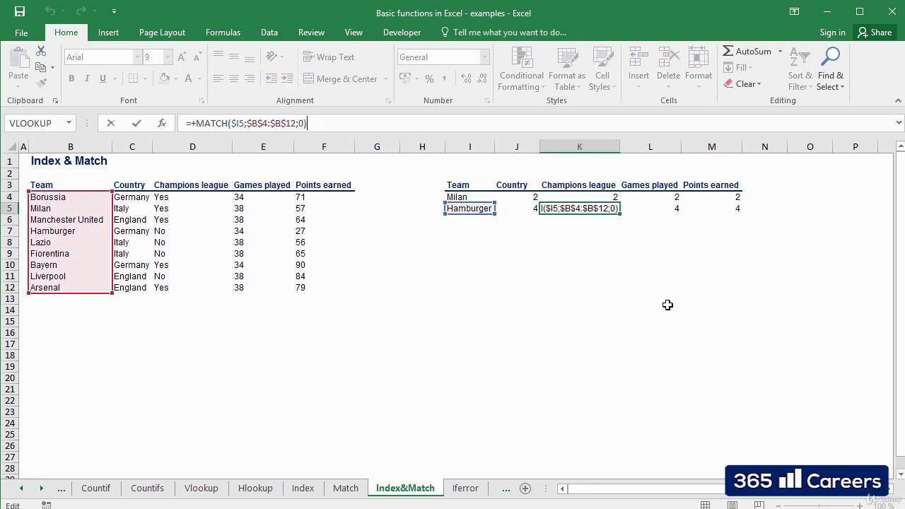
key(Escape)
key(Right)
key(F2)
key(Escape)
key(Left)
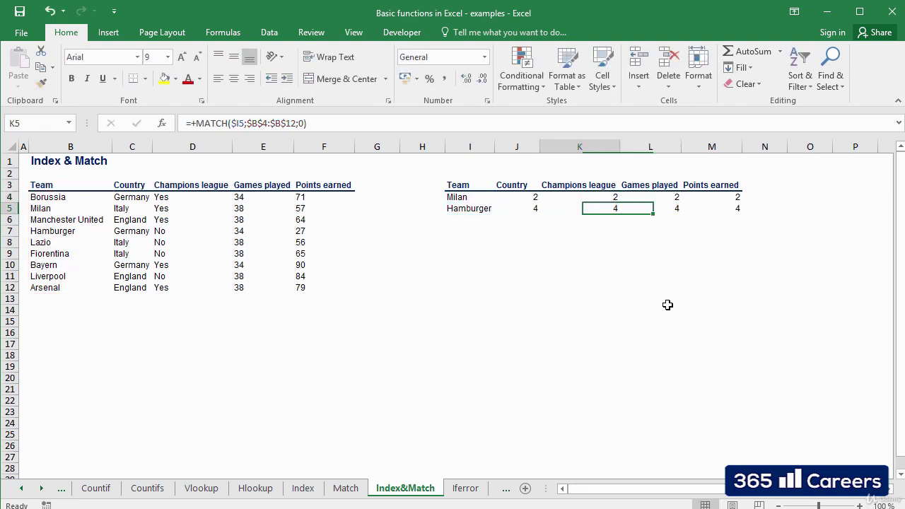
- Insert an INDEX function before MATCH in J4, replacing the plus sign, with the Country range C4:C12 as its array
key(Left)
key(Up)
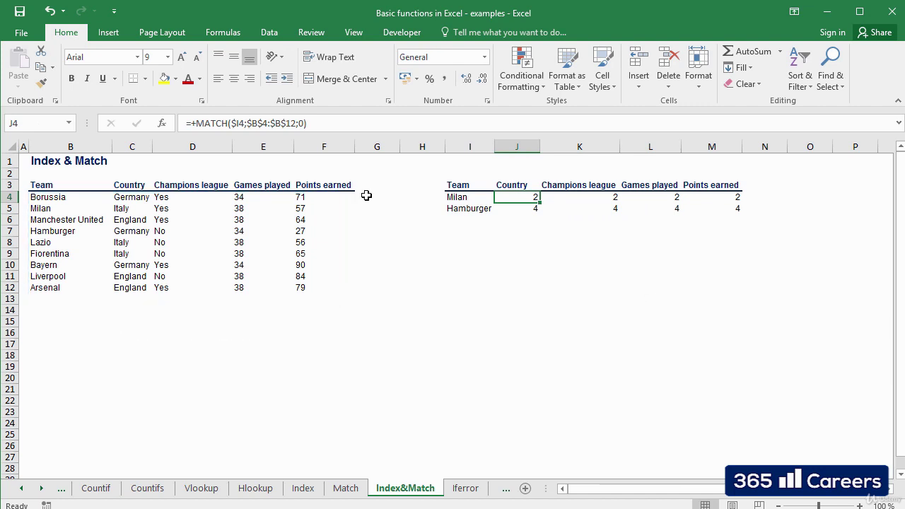
click(197, 123)
key(BackSpace)
text(INDEX)
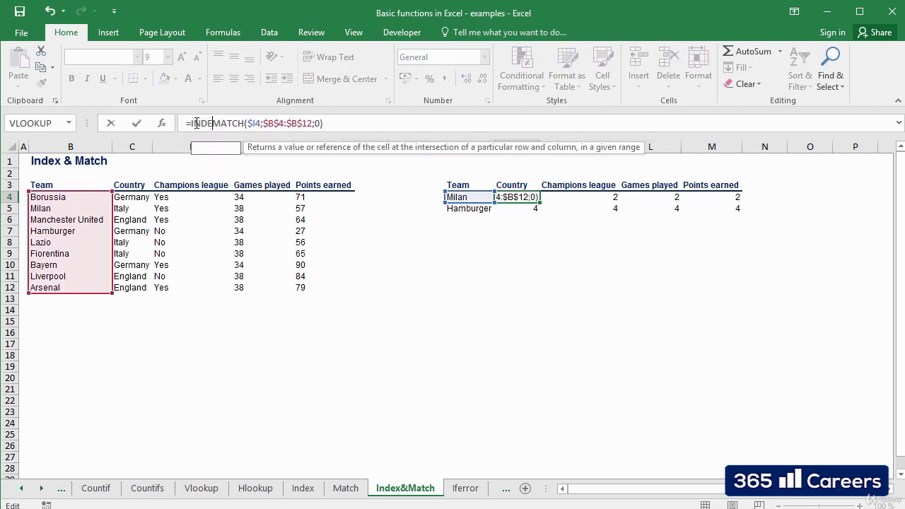
text(()
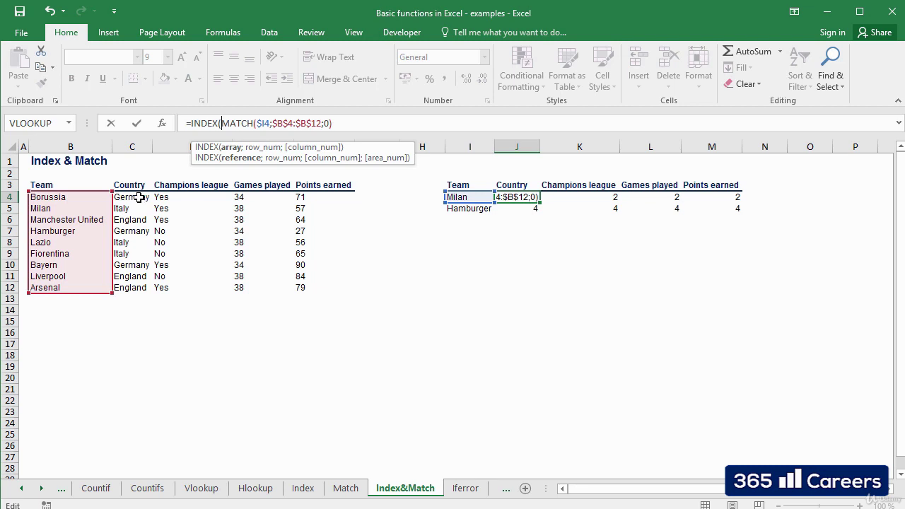
drag(138, 198, 143, 286)
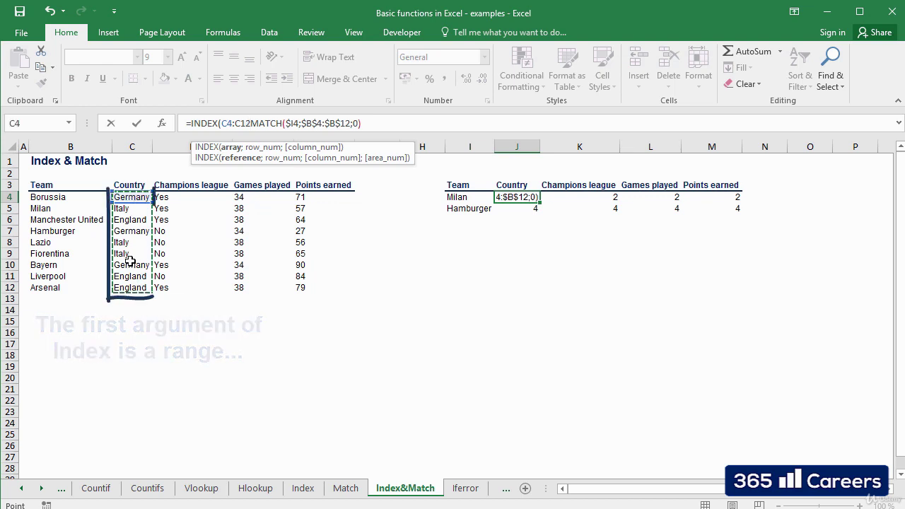
- Lock the array rows as C$4:C$12 and complete J4 as =INDEX(C$4:C$12;MATCH($I4;$B$4:$B$12;0))
click(232, 123)
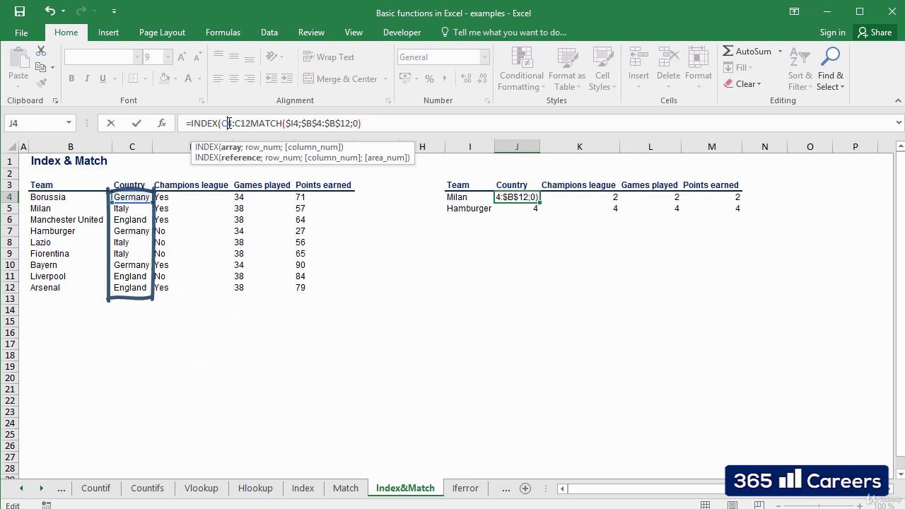
text($)
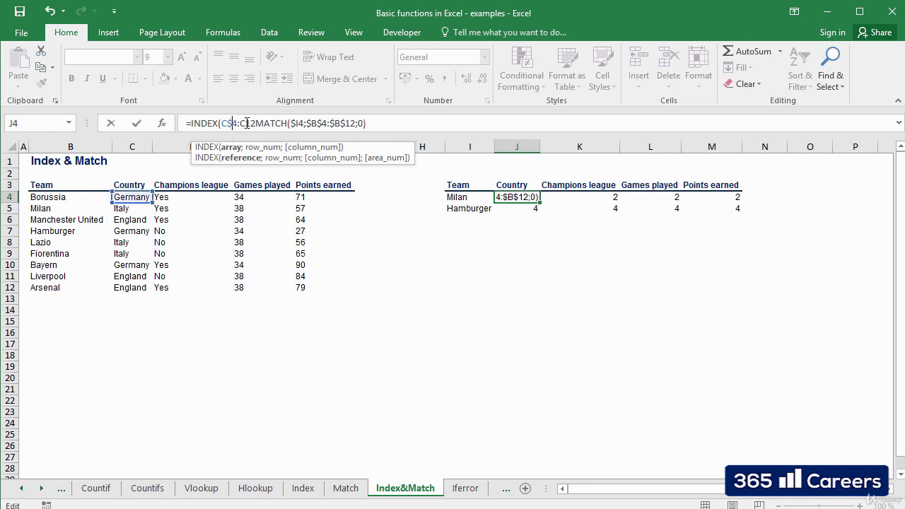
click(247, 123)
text($12)
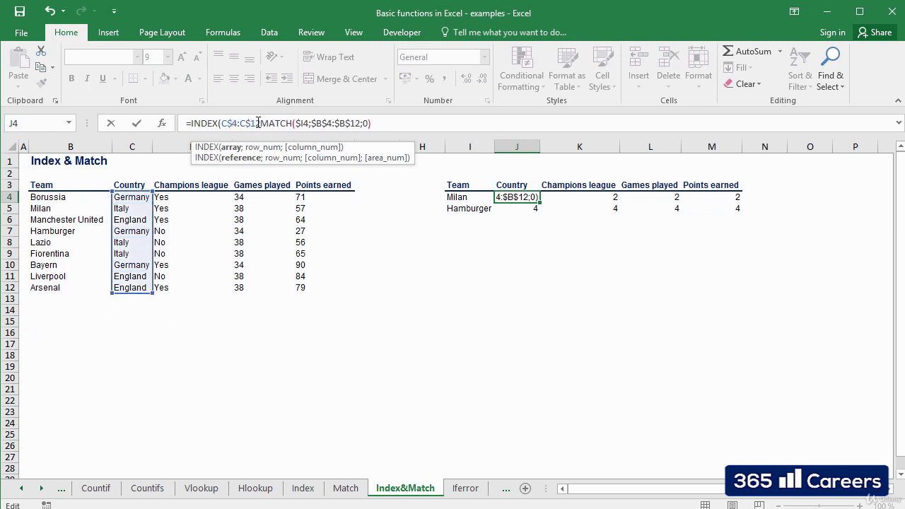
text(;)
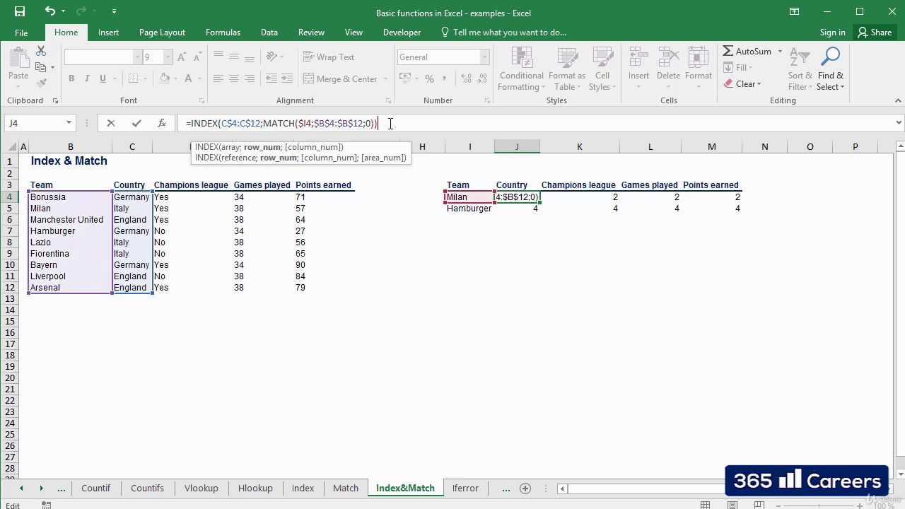
key(Return)
key(Up)
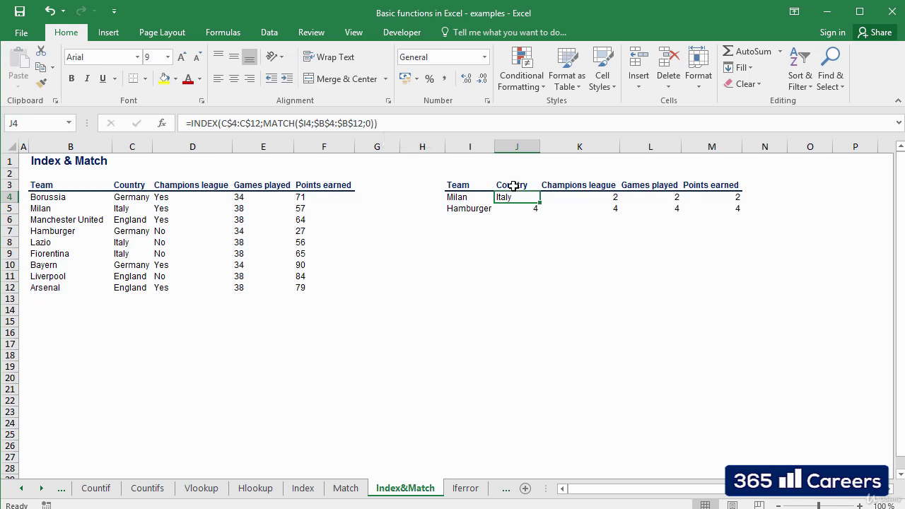
- Check the country returned in J4 against Milan's row in the source table and review the INDEX-MATCH formula's references
click(74, 208)
key(Right)
key(Right)
key(Right)
key(Right)
key(Right)
key(Right)
key(Right)
key(Right)
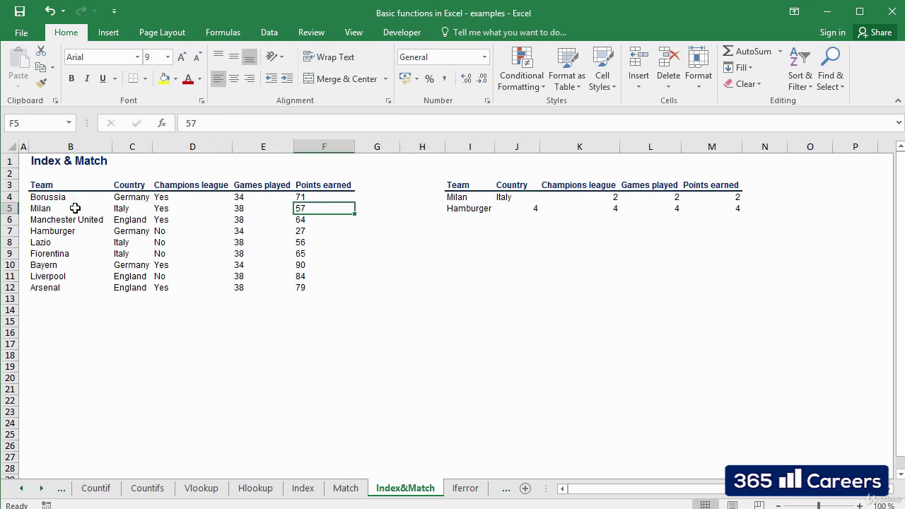
key(Up)
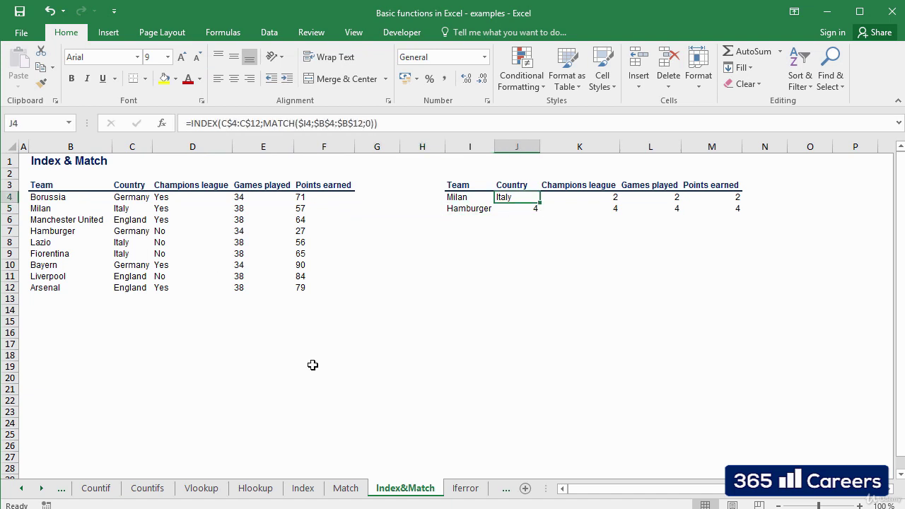
key(F2)
key(Escape)
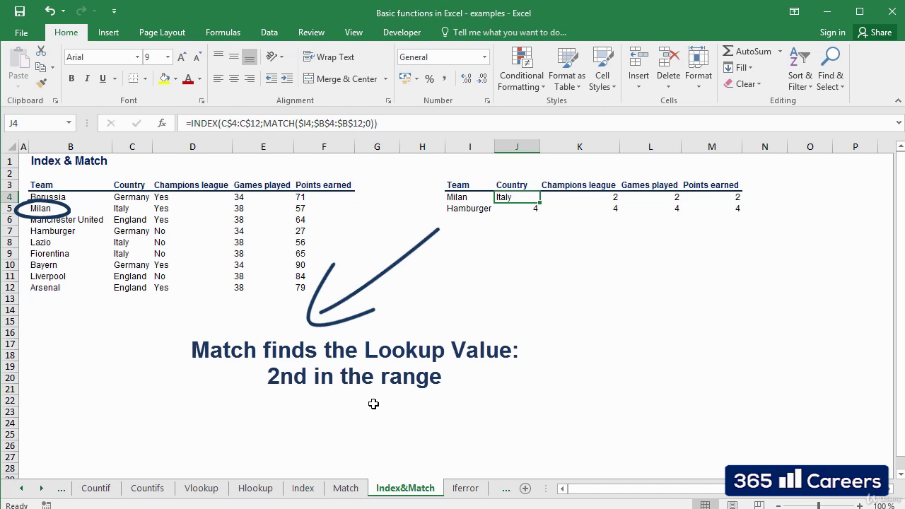
- Review the INDEX-MATCH formula's references in J4 and copy the formula to J5 for Hamburger's country
key(F2)
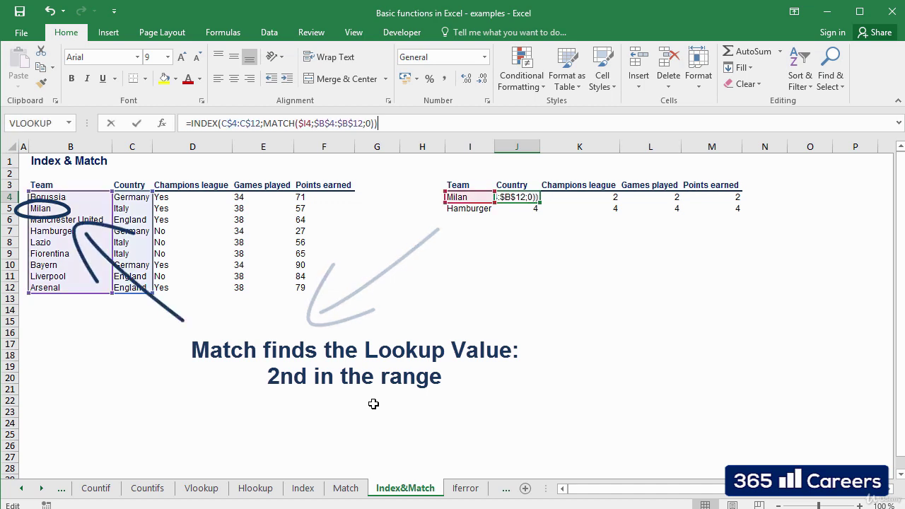
key(Escape)
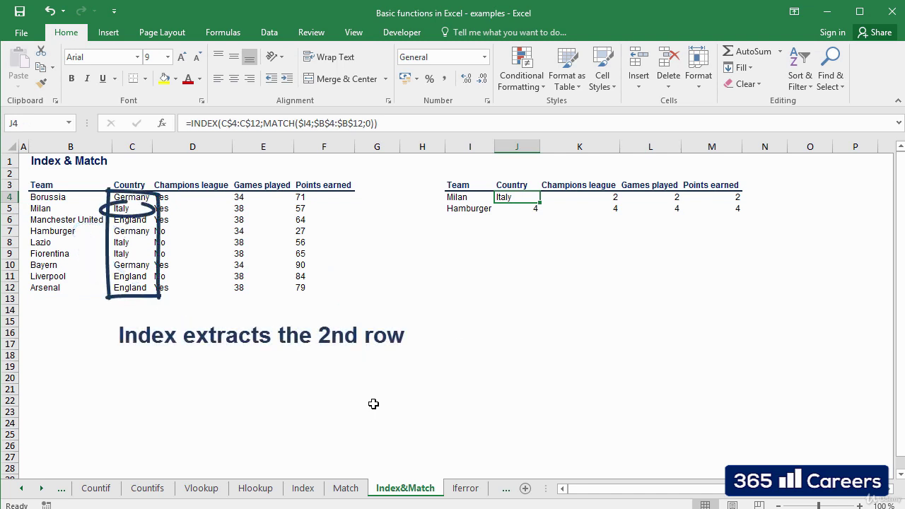
key(ctrl+c)
key(Down)
key(ctrl+v)
- Paste the copied INDEX-MATCH formula over K4:M5 to fill the Champions league, Games played and Points earned columns
key(Up)
key(Right)
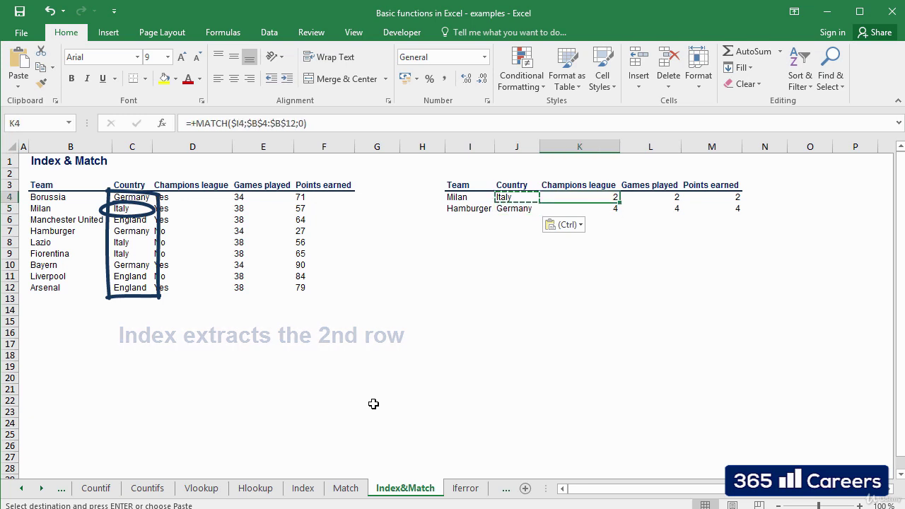
key(shift+Down)
key(shift+Right)
key(shift+Right)
key(ctrl+v)
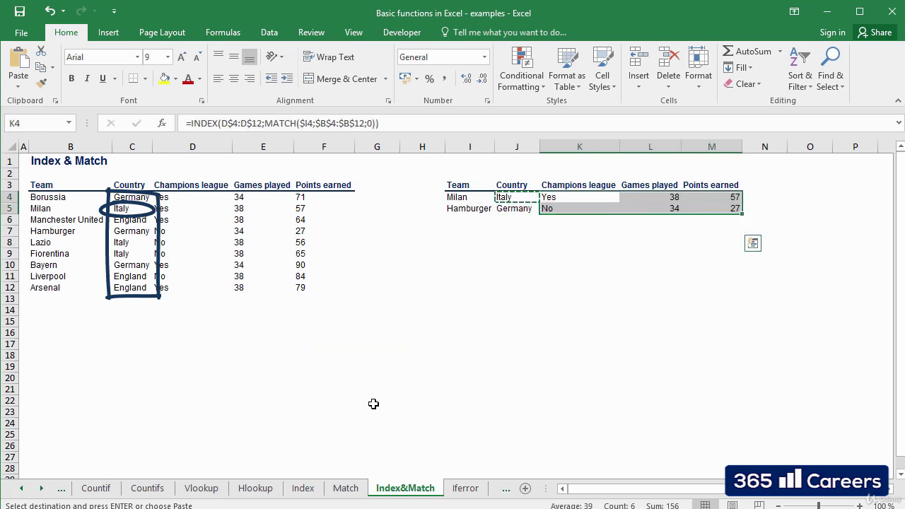
key(Escape)
- Compare the range references of the INDEX-MATCH formulas in J4 and K4
key(Left)
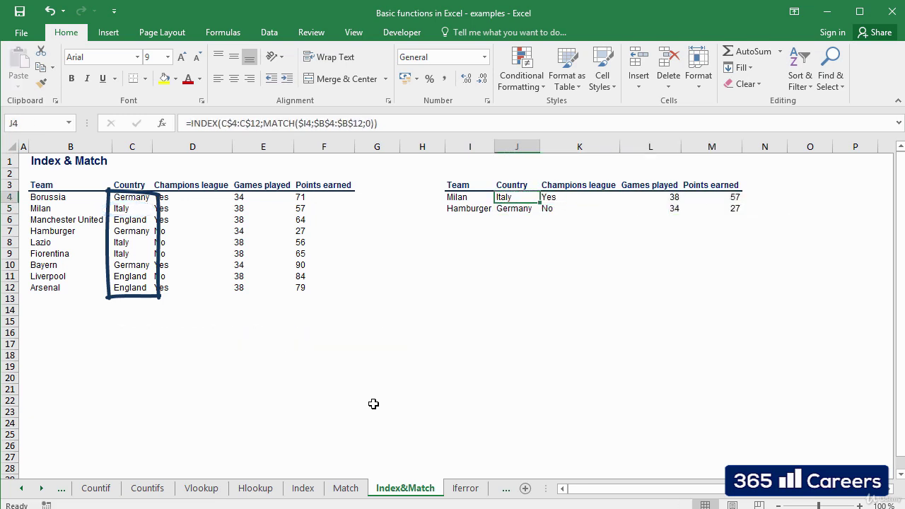
key(F2)
key(Escape)
key(Right)
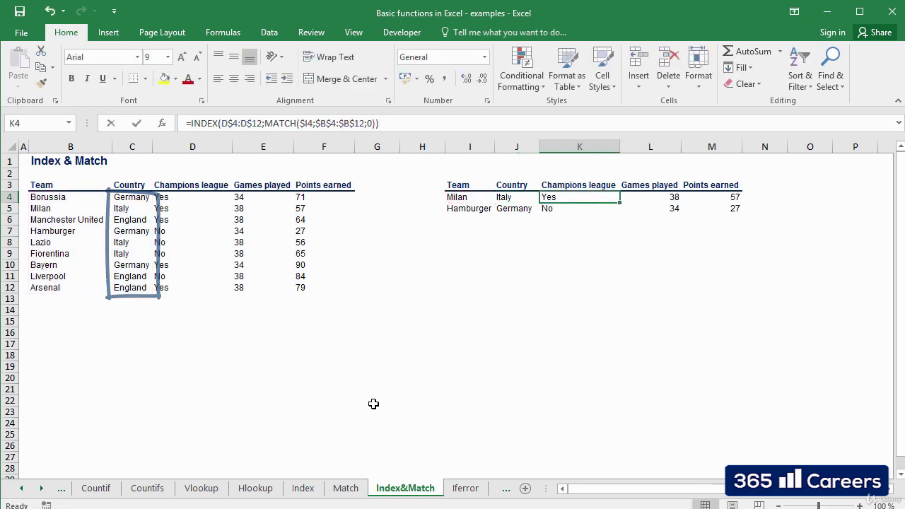
key(F2)
key(Escape)
key(Left)
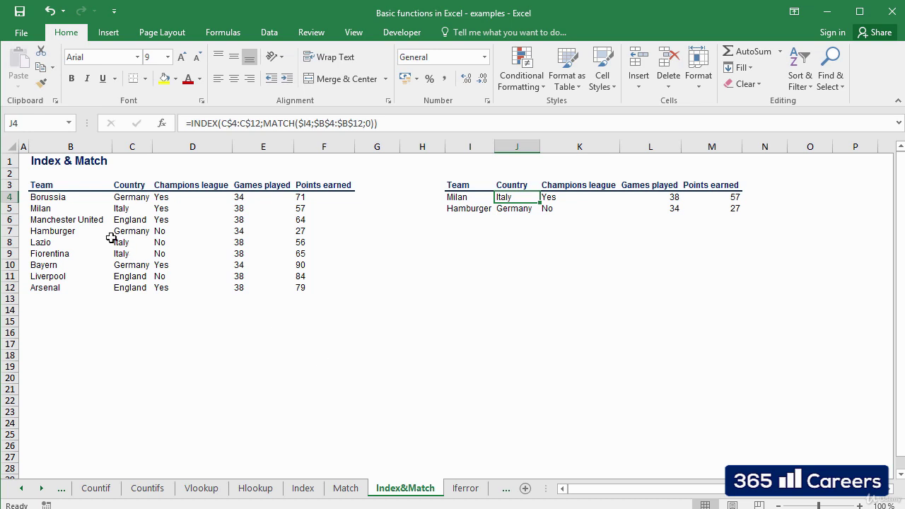
- Cut the team names in B4:B12 and paste them into G4:G12, beside the Points earned column
click(57, 202)
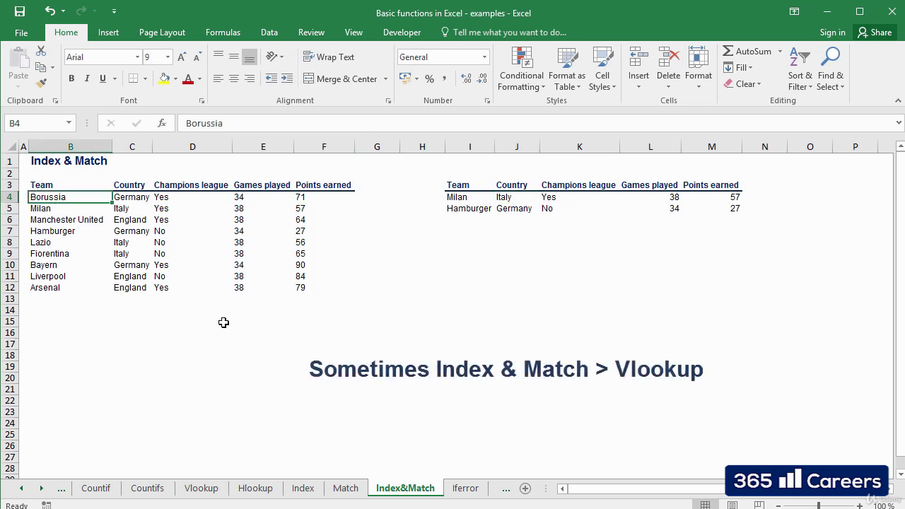
key(ctrl+shift+Down)
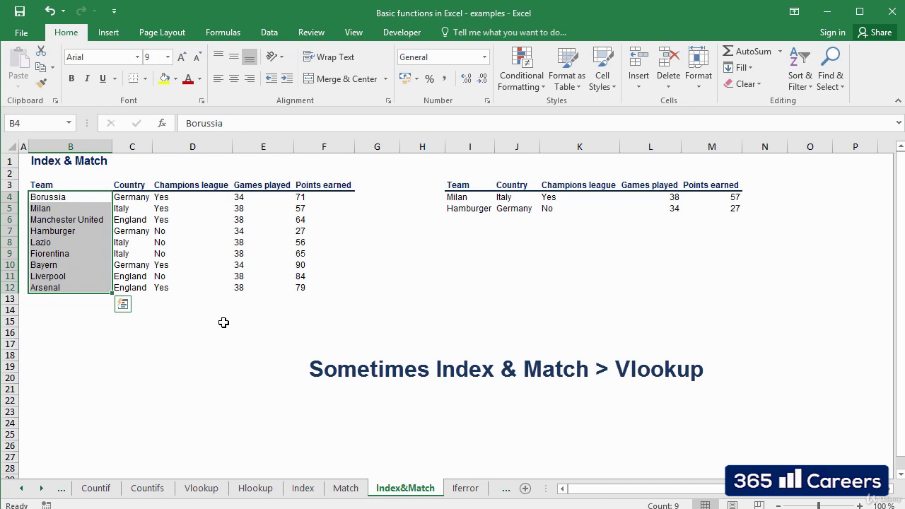
key(ctrl+c)
key(Right)
key(Right)
key(Right)
key(Right)
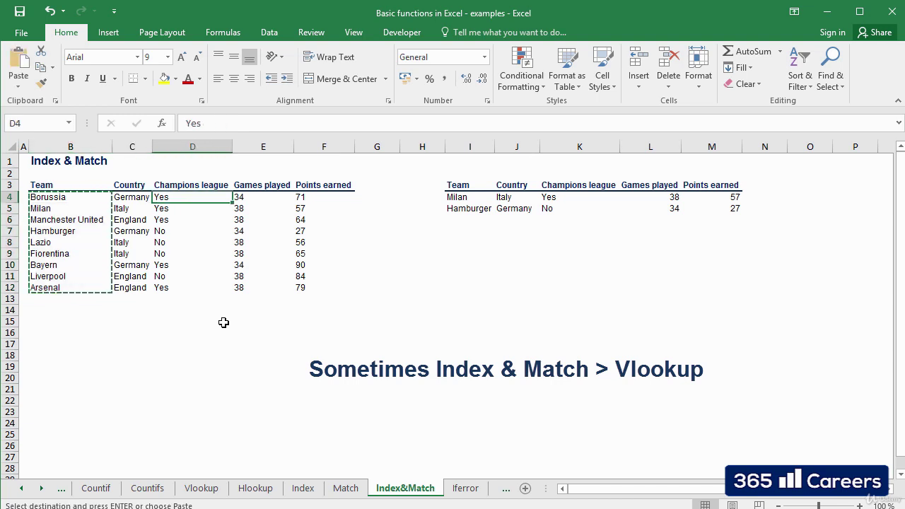
key(Right)
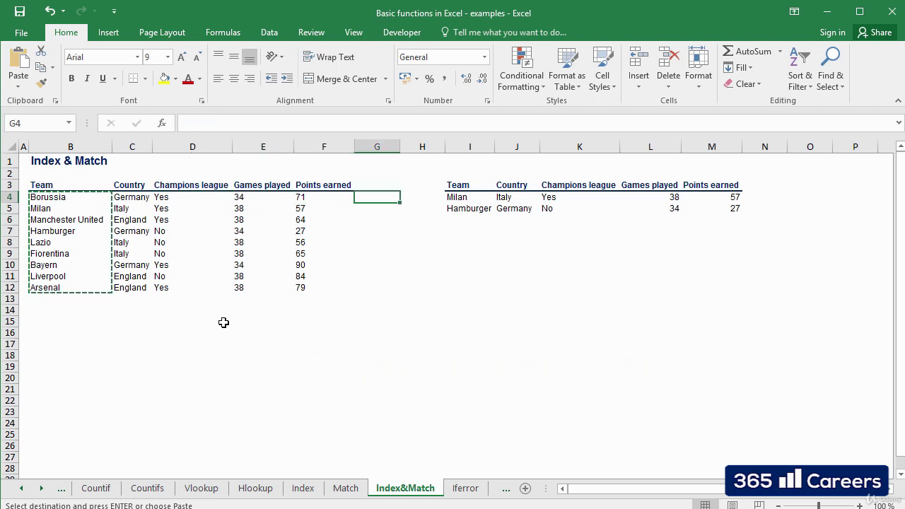
key(ctrl+v)
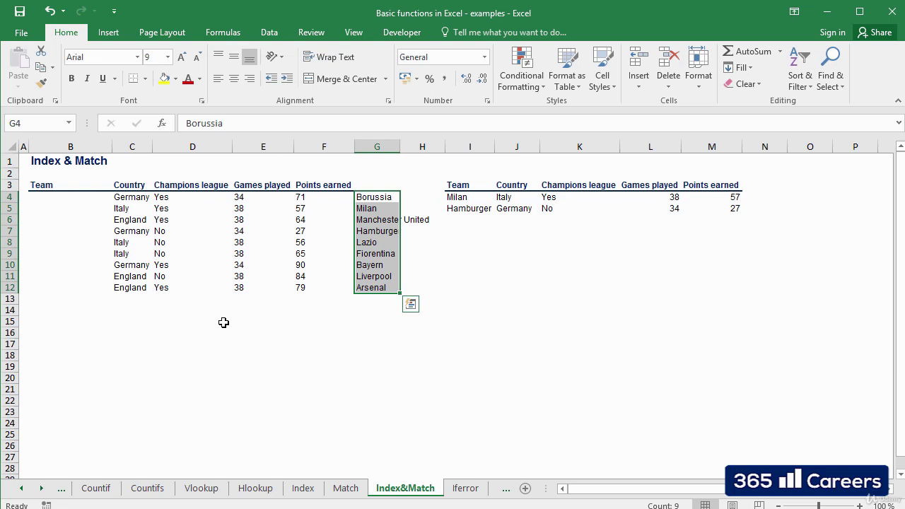
- Look over the relocated team names in column G, from Borussia down to Arsenal
key(Left)
key(Right)
key(Down)
key(Down)
key(Down)
key(Down)
key(Down)
key(Down)
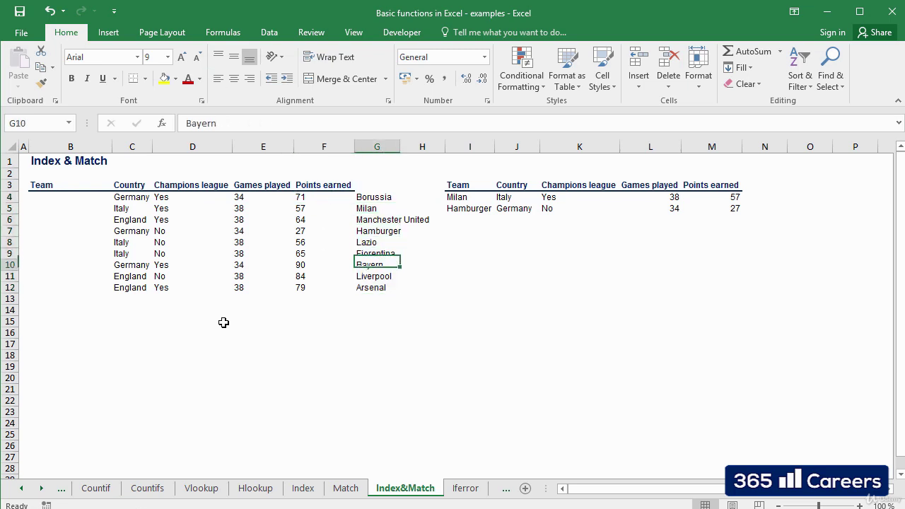
key(Down)
key(Down)
key(Left)
key(Up)
key(Right)
key(Right)
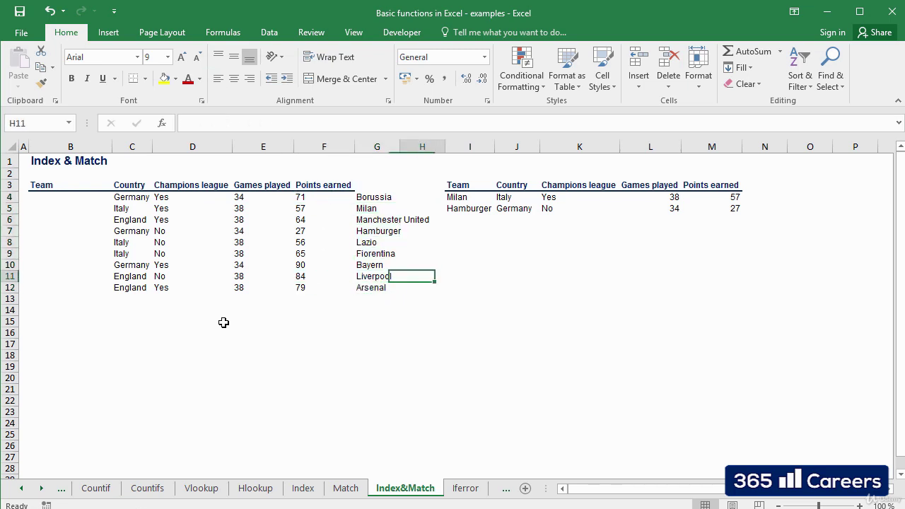
- Check the lookup results for Milan and Hamburger in J4:M5 with the team names in column G
key(Right)
key(Right)
key(Right)
key(Up)
key(Left)
key(Up)
key(Up)
key(Up)
key(Up)
key(Up)
key(shift+Up)
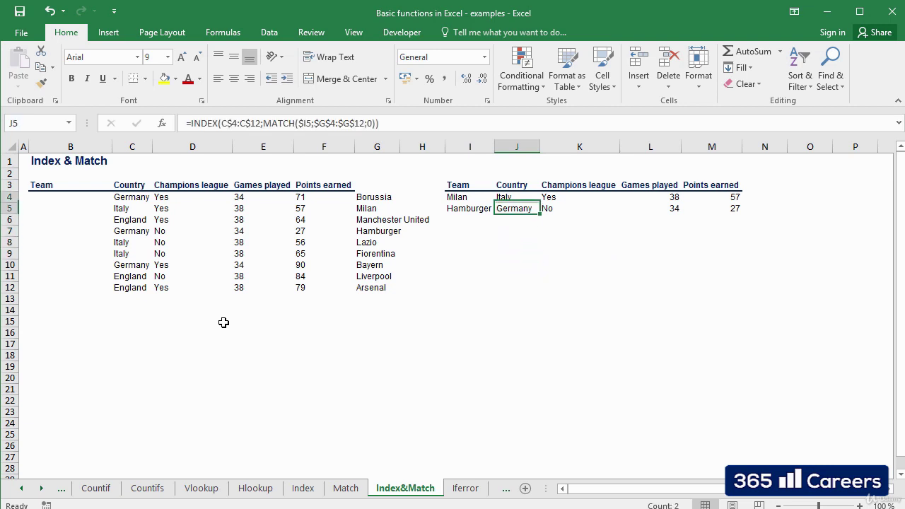
key(shift+Right)
key(shift+Right)
key(shift+Right)
key(shift+Right)
key(Left)
key(Down)
key(Down)
key(Down)
key(Down)
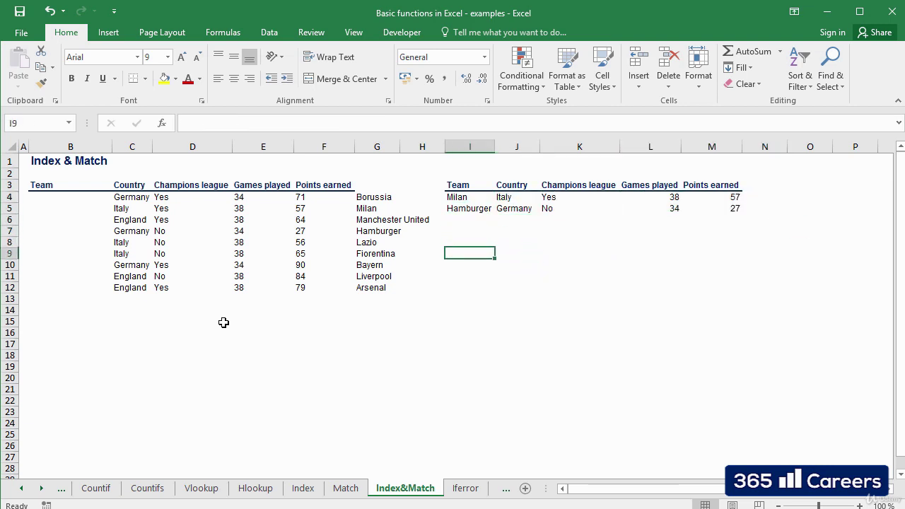
key(Down)
key(Down)
key(Down)
key(Down)
key(Up)
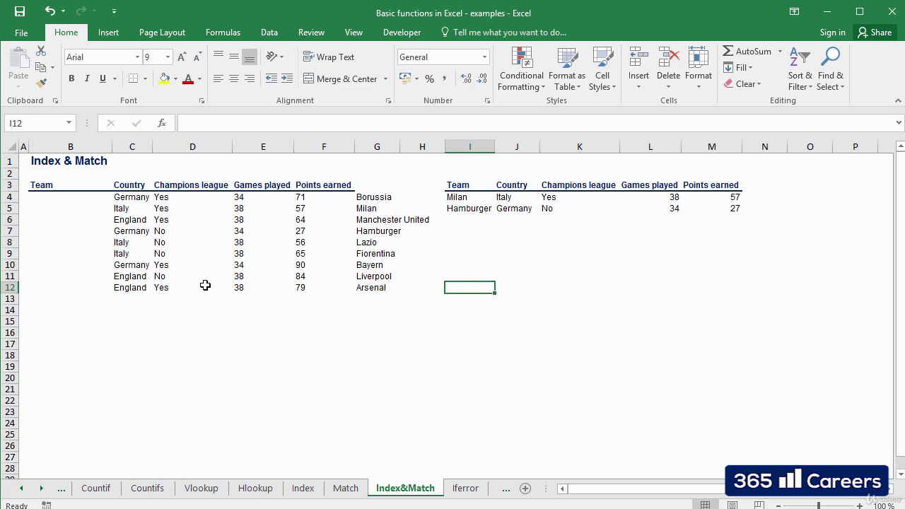
key(Up)
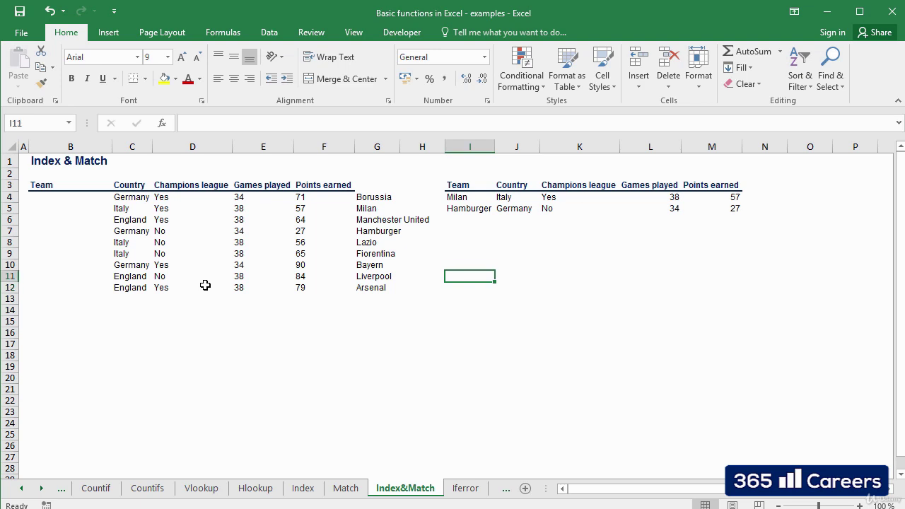
key(Up)
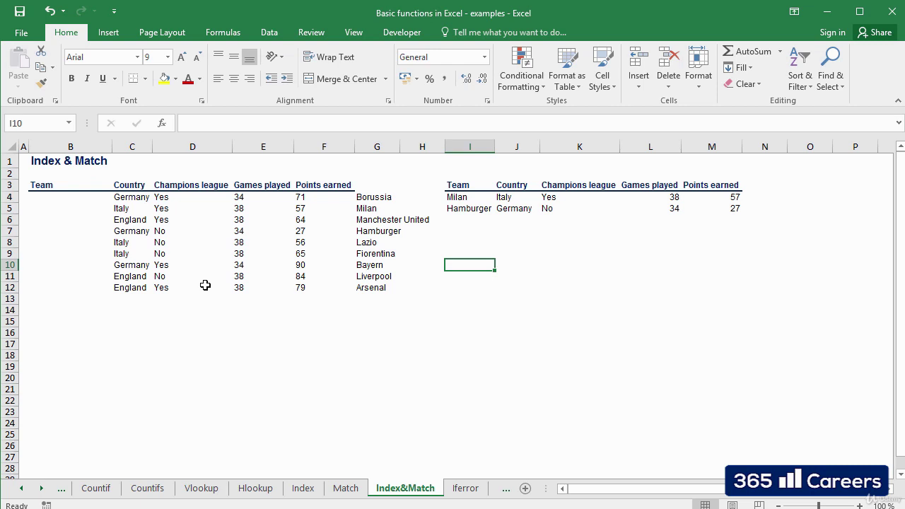